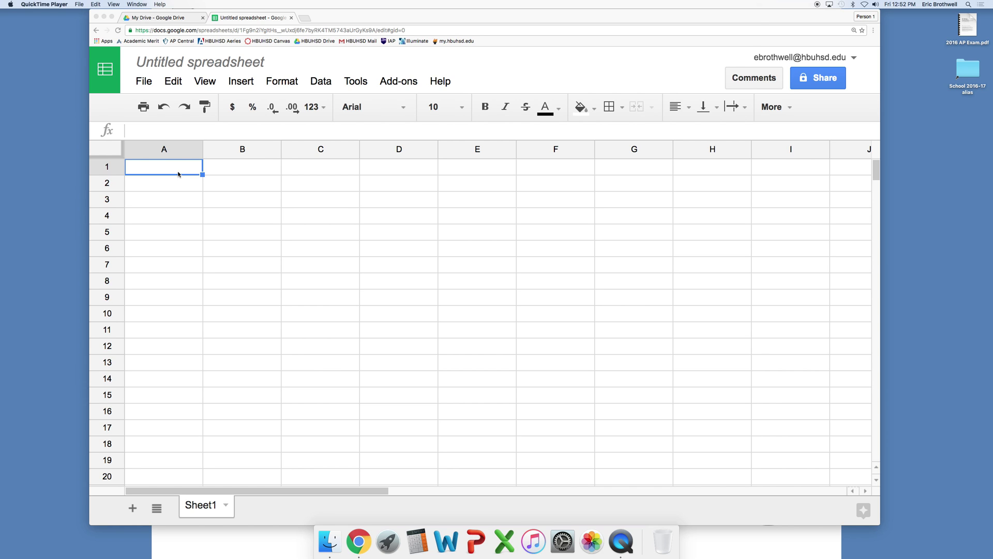
# Enter the headers Group 1 in A1 and Group 2 in B1
pyautogui.click(180, 166)
pyautogui.write('Group 1')
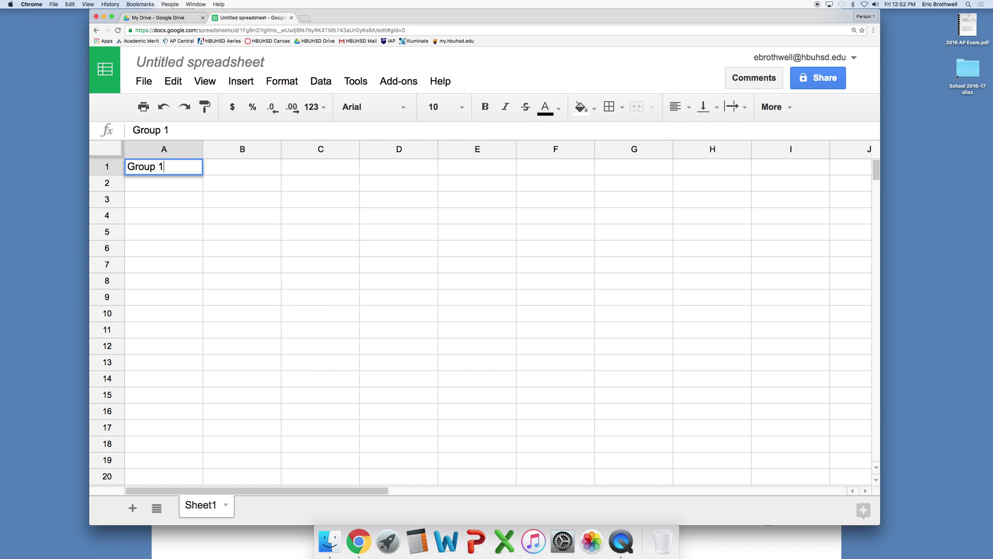
pyautogui.press('Tab')
pyautogui.write('Group 2')
pyautogui.press('Return')
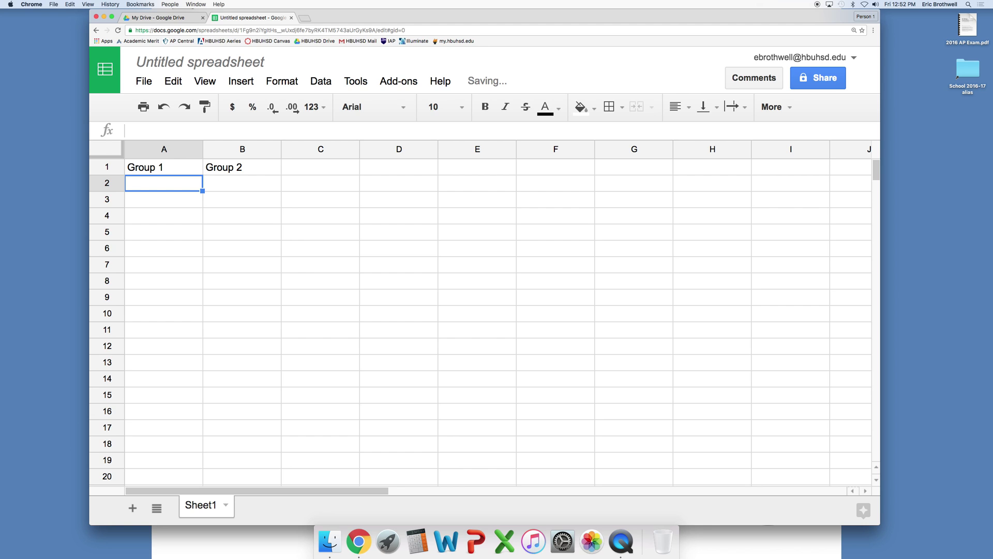
# Enter the Group 1 scores 40, 42, 43, 45, 47, 40 and 6 in A2:A8
pyautogui.write('40')
pyautogui.press('Return')
pyautogui.write('42')
pyautogui.press('Return')
pyautogui.write('43')
pyautogui.press('Return')
pyautogui.write('45')
pyautogui.press('Return')
pyautogui.write('47')
pyautogui.press('Return')
pyautogui.write('40')
pyautogui.press('Return')
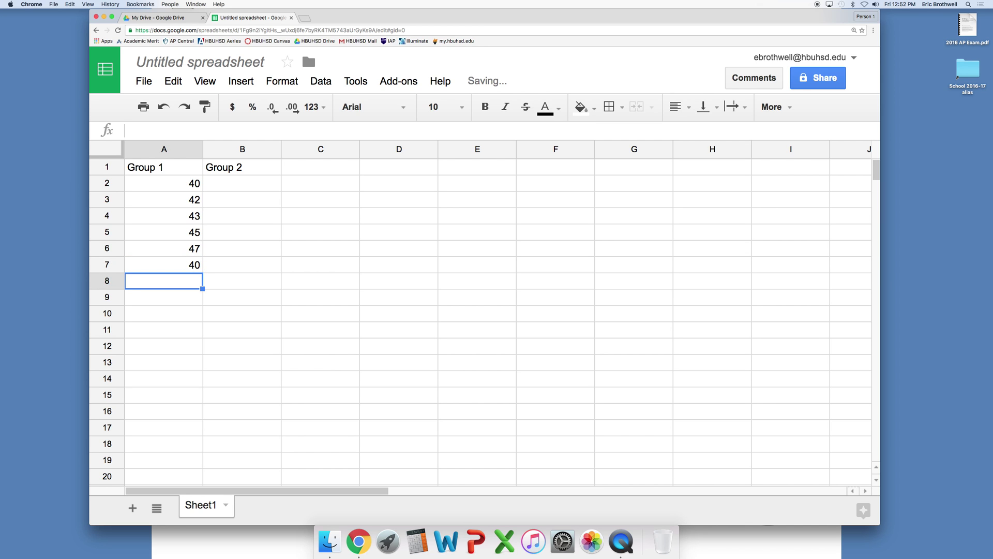
pyautogui.write('6')
pyautogui.press('Tab')
# Enter the Group 2 scores 36, 39, 33, 22, 48, 17 and 35 in B2:B8
pyautogui.press('Up')
pyautogui.press('Up')
pyautogui.press('Up')
pyautogui.press('Up')
pyautogui.press('Up')
pyautogui.press('Up')
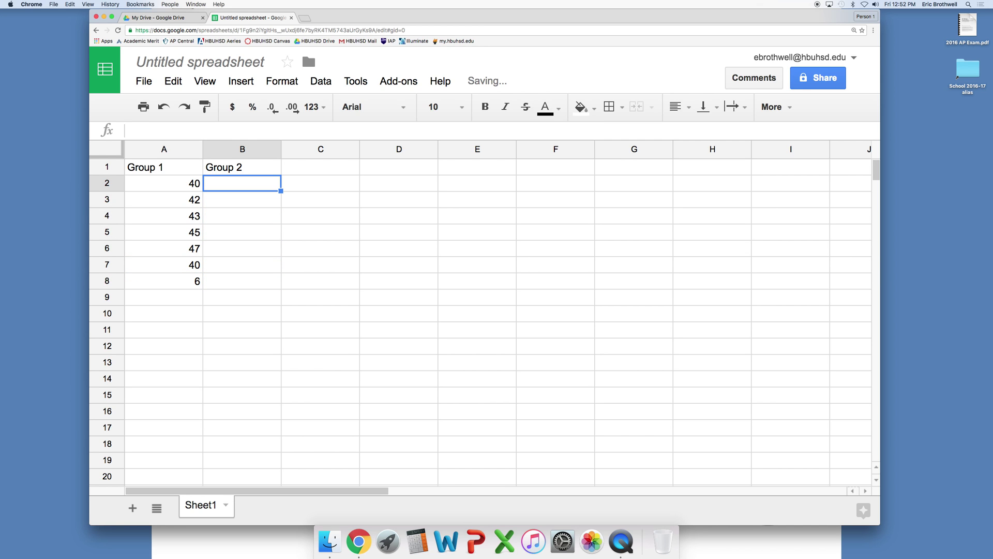
pyautogui.write('36')
pyautogui.press('Return')
pyautogui.write('39')
pyautogui.press('Return')
pyautogui.write('33')
pyautogui.press('Return')
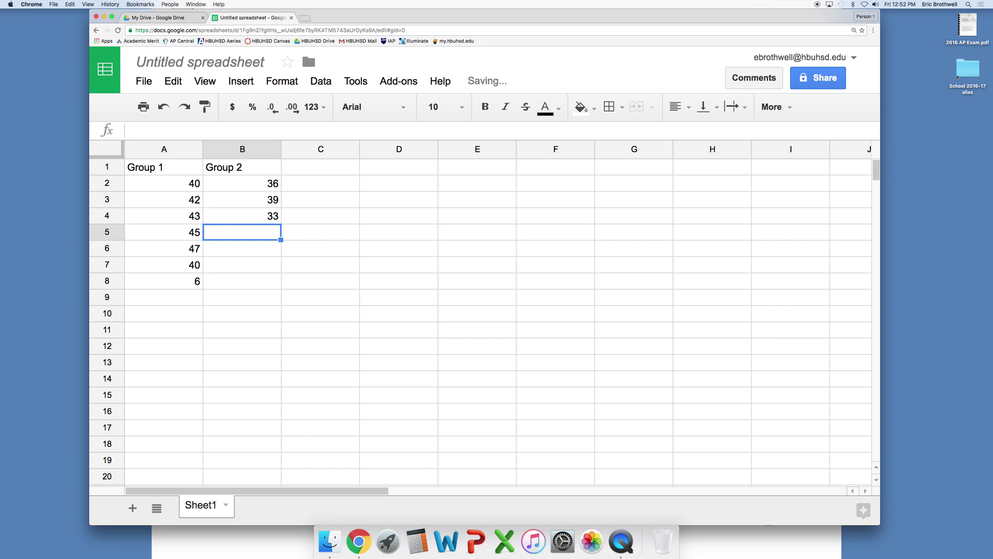
pyautogui.write('22')
pyautogui.press('Return')
pyautogui.write('48')
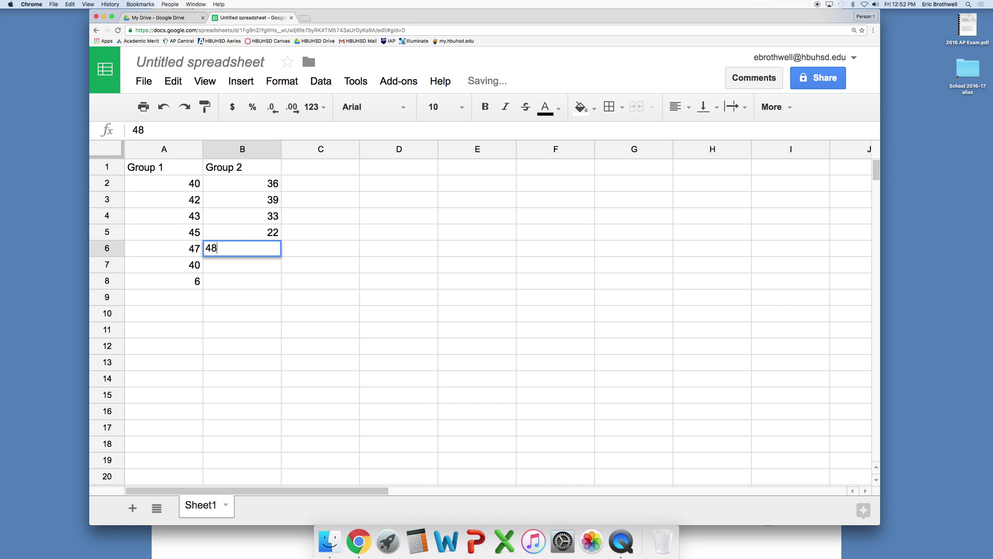
pyautogui.press('Return')
pyautogui.write('17')
pyautogui.press('Return')
pyautogui.write('35')
pyautogui.press('Return')
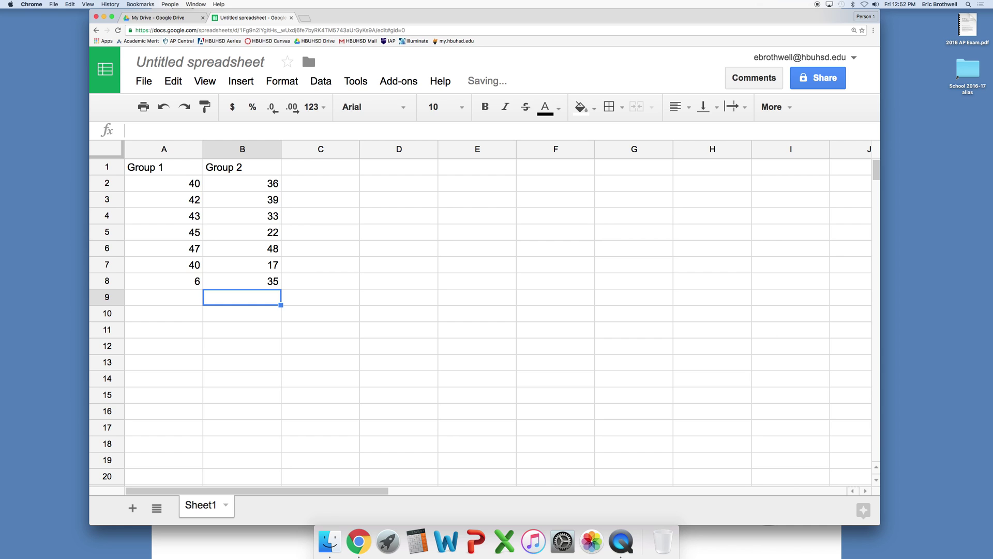
pyautogui.click(164, 313)
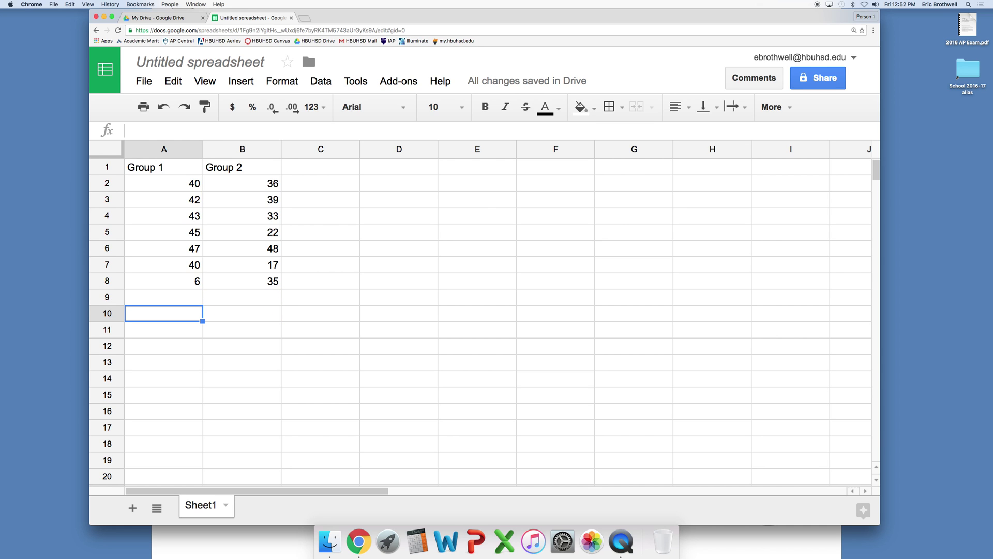
# Enter =average(A2:A8) in A10, giving the Group 1 mean 37.57142857
pyautogui.write('=avera')
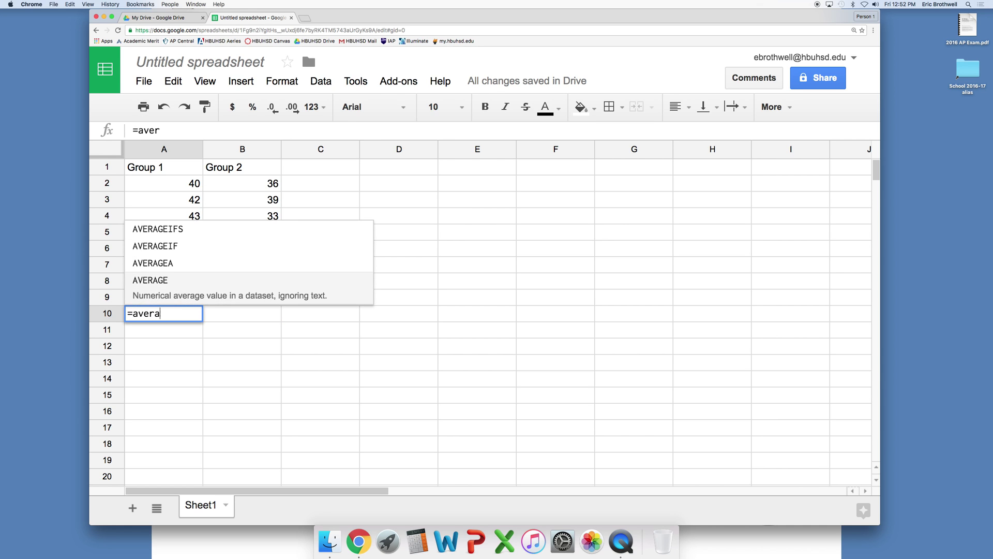
pyautogui.write('ge(')
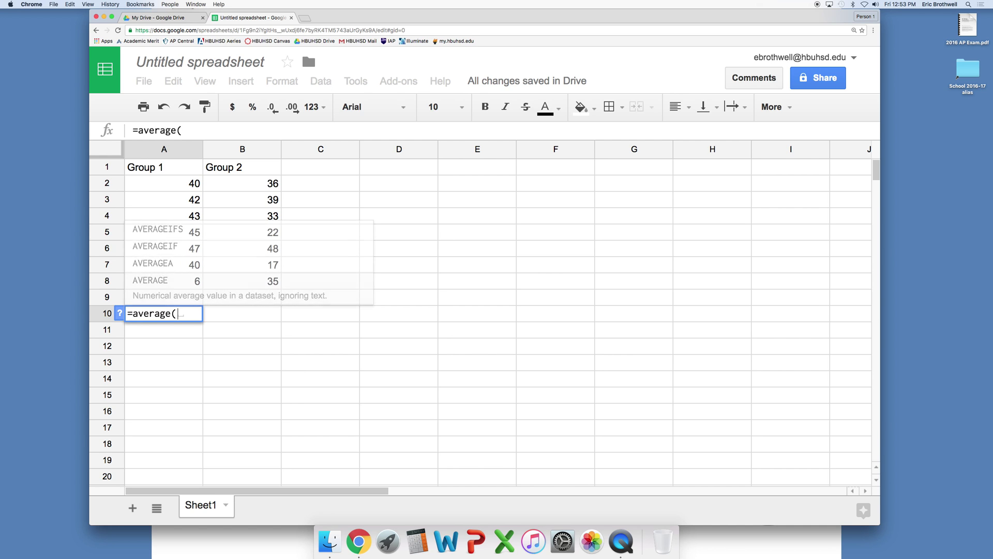
pyautogui.click(165, 187)
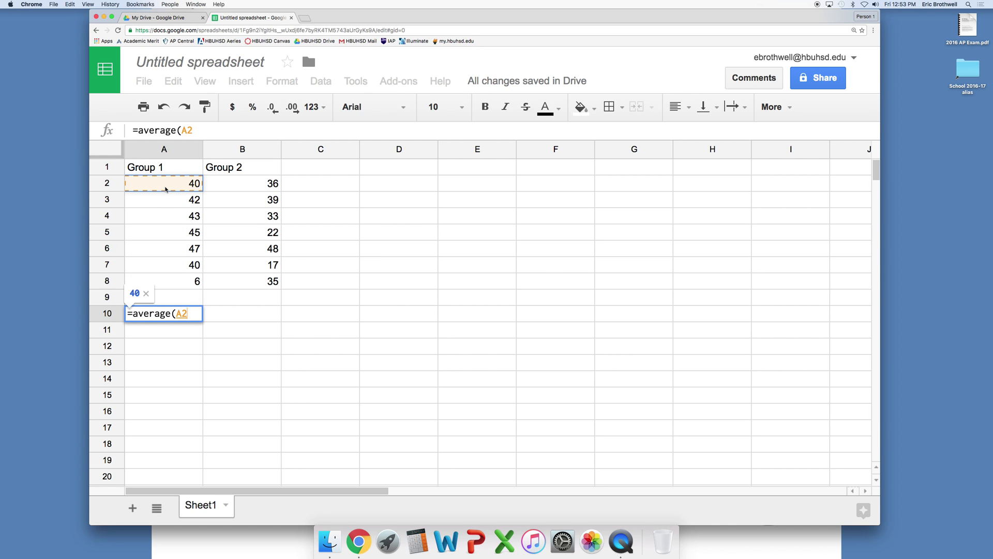
pyautogui.click(198, 131)
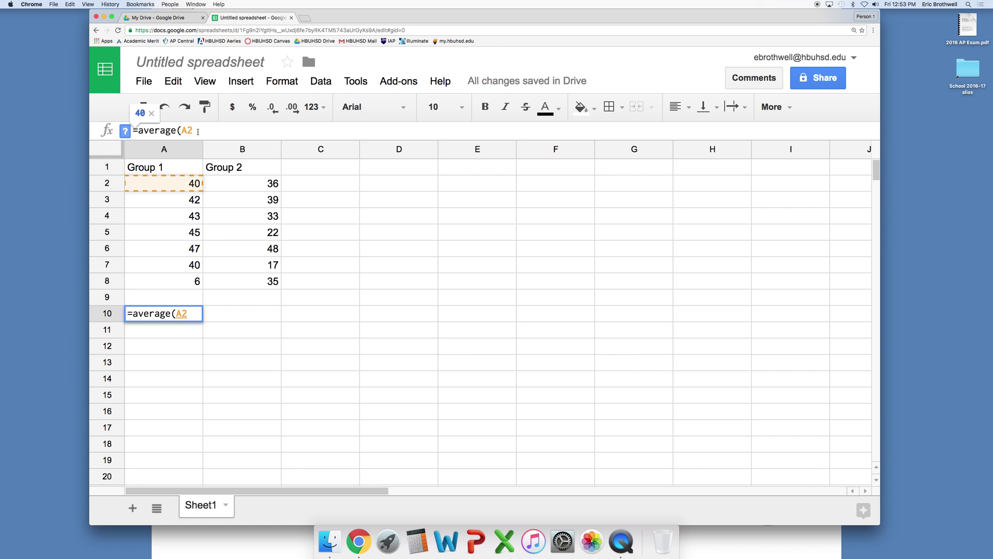
pyautogui.write(':')
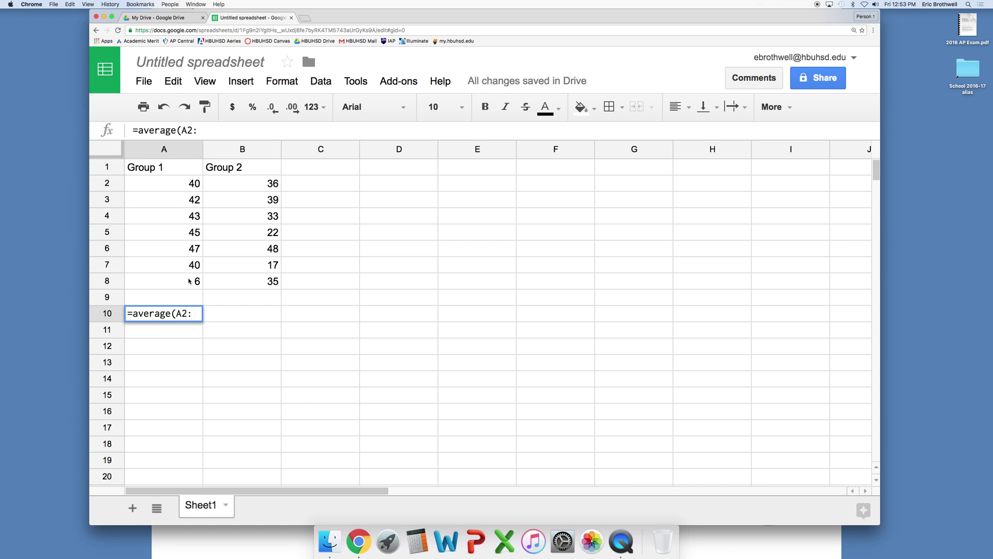
pyautogui.write('A8)')
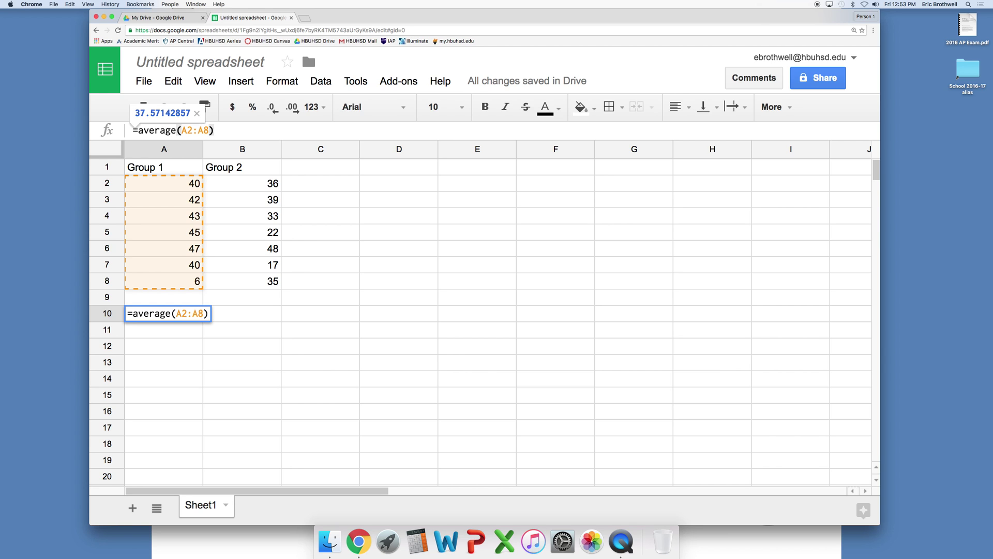
pyautogui.press('Return')
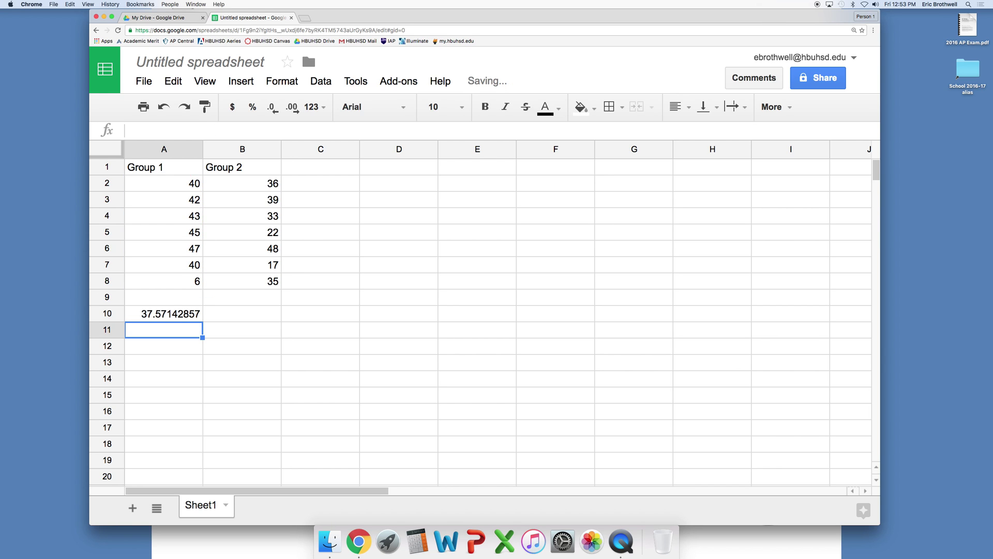
# Wrap A10's average in round() with 1 decimal place
pyautogui.click(166, 307)
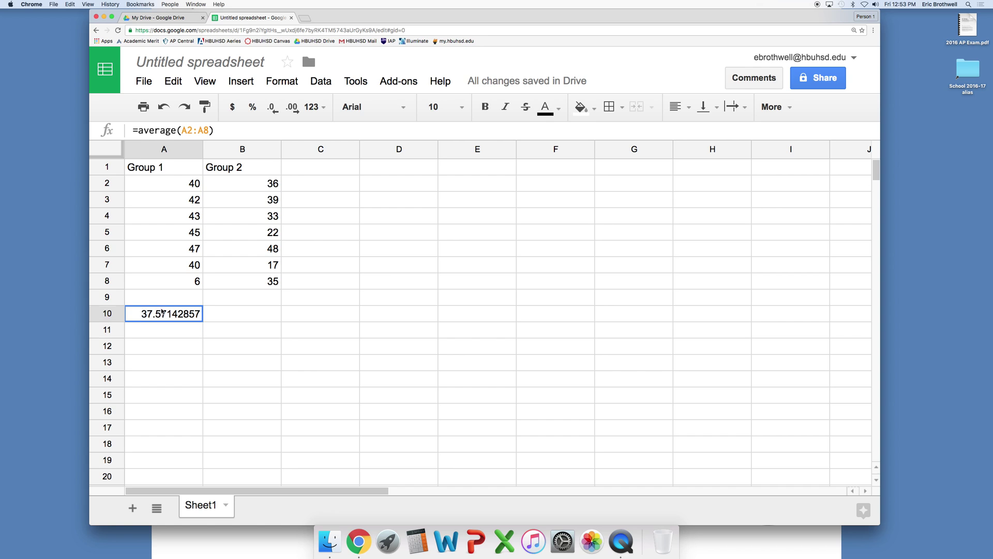
pyautogui.click(136, 130)
pyautogui.write('round(')
pyautogui.click(259, 130)
pyautogui.write(',1)')
pyautogui.press('Return')
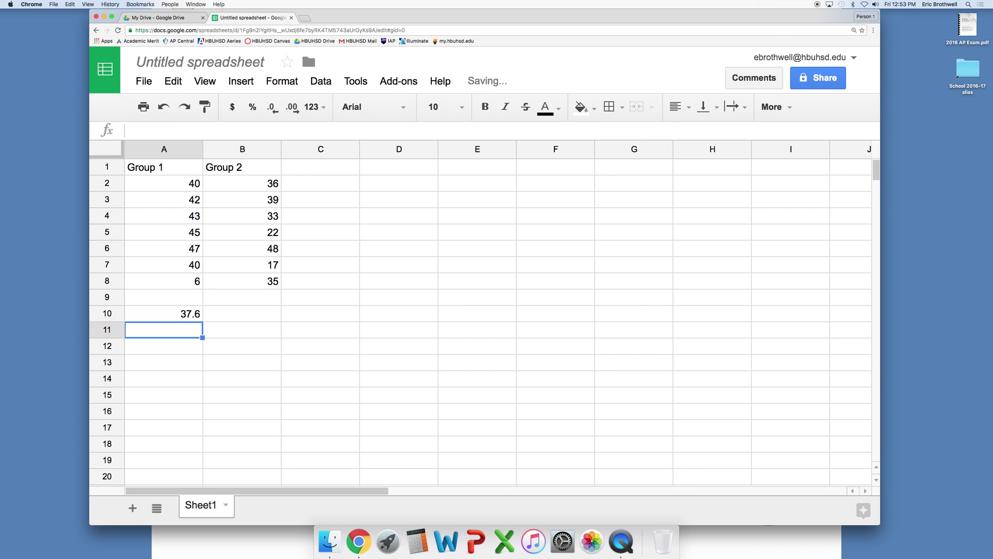
# Change the rounding in A10 to 0 decimal places
pyautogui.click(164, 314)
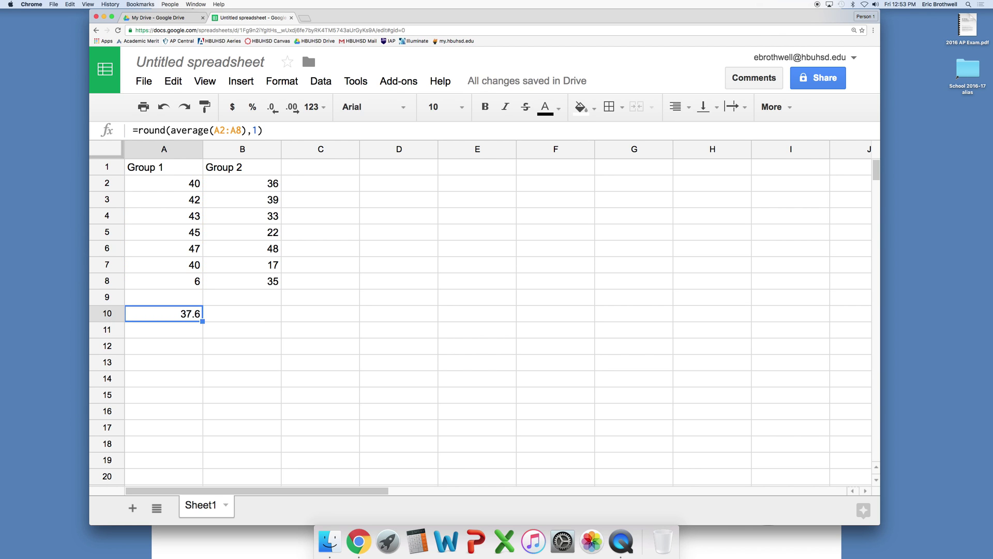
pyautogui.click(257, 130)
pyautogui.press('BackSpace')
pyautogui.write('0')
pyautogui.press('Return')
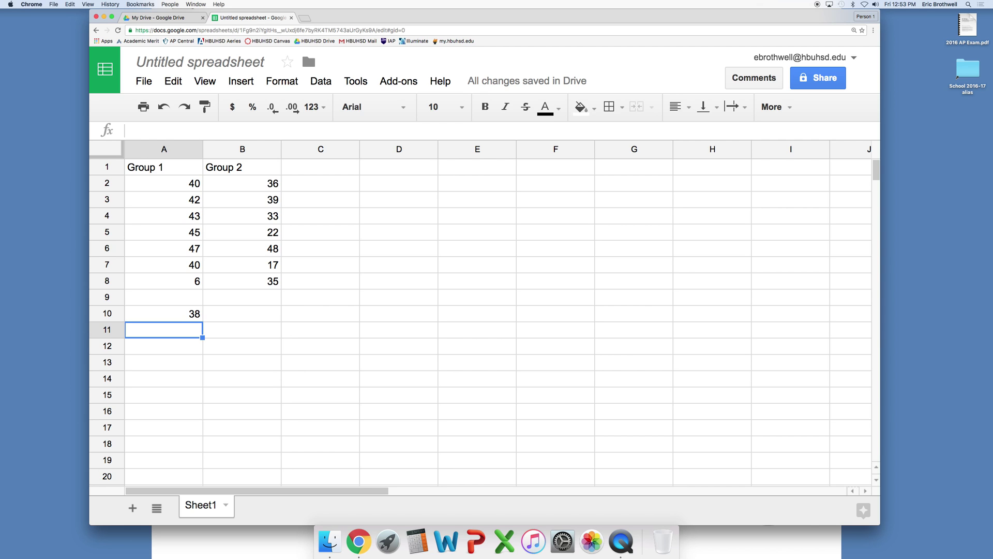
# Set A10's rounding to 2 decimals so the average reads 37.57
pyautogui.click(164, 314)
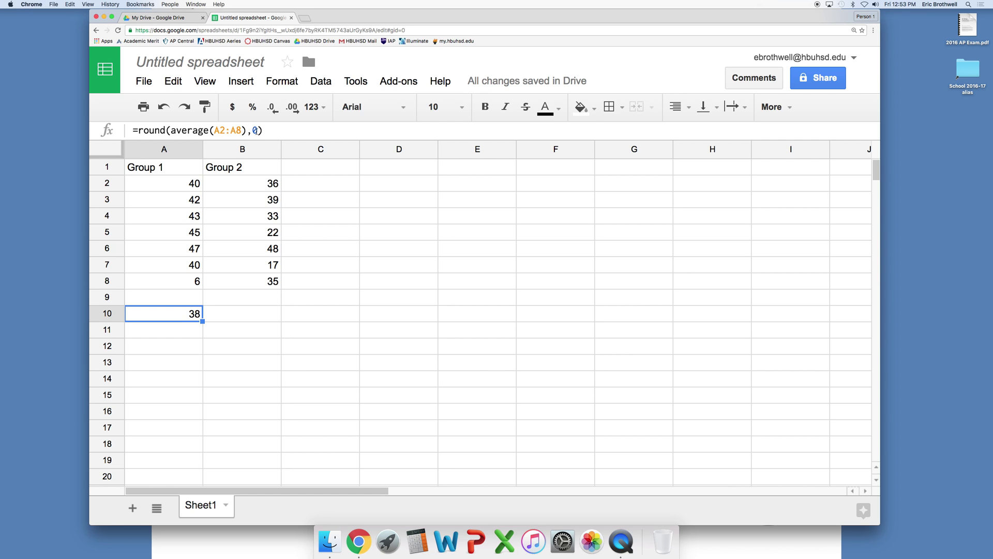
pyautogui.doubleClick(255, 130)
pyautogui.write('2')
pyautogui.press('Return')
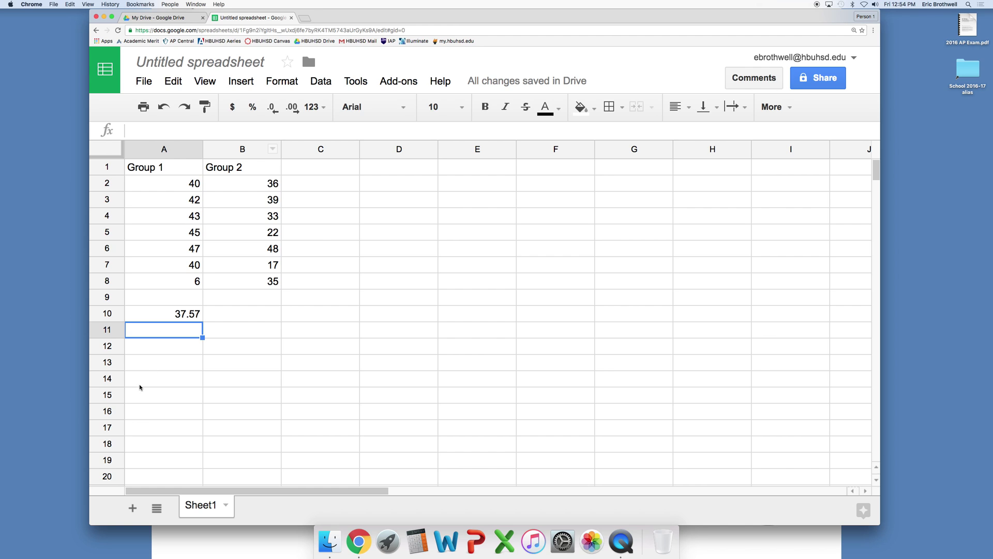
# Fill A10's =round(average(A2:A8),2) into B10, giving Group 2's mean of 32.86
pyautogui.click(161, 316)
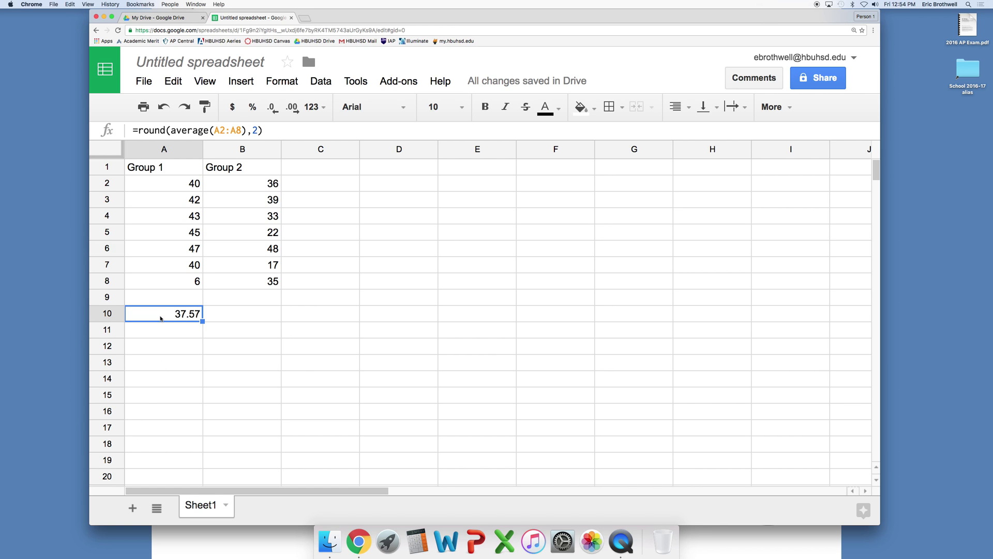
pyautogui.moveTo(203, 321); pyautogui.dragTo(279, 317)
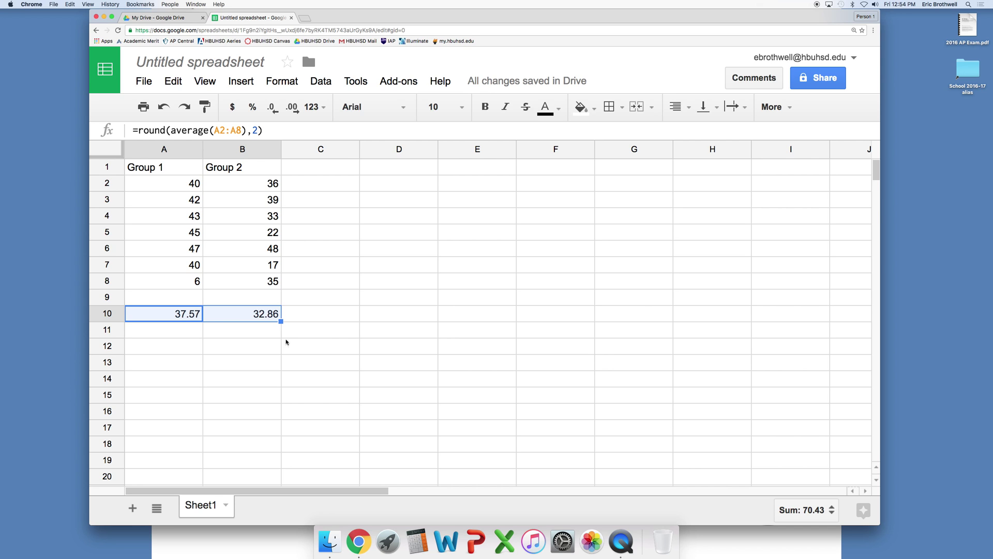
pyautogui.click(197, 331)
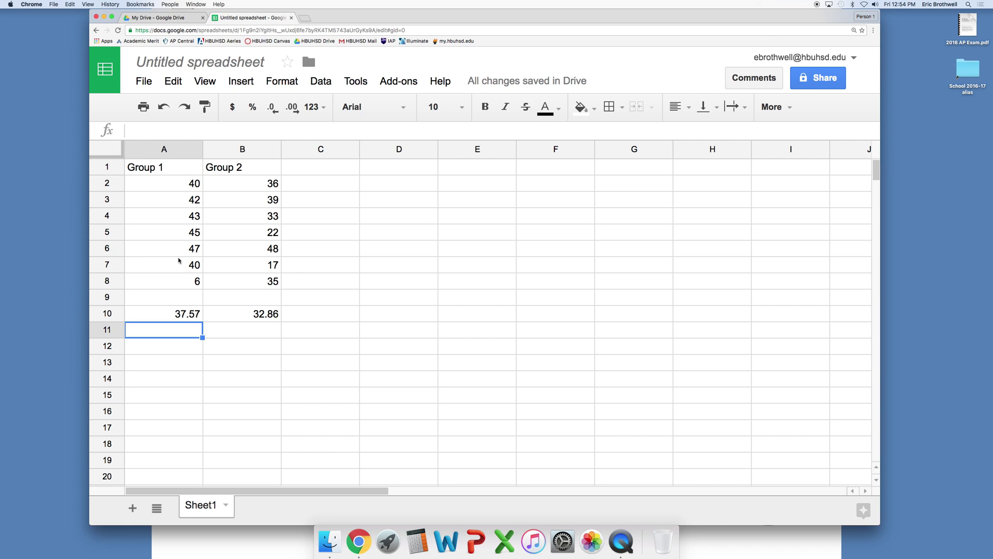
pyautogui.click(165, 183)
pyautogui.click(189, 314)
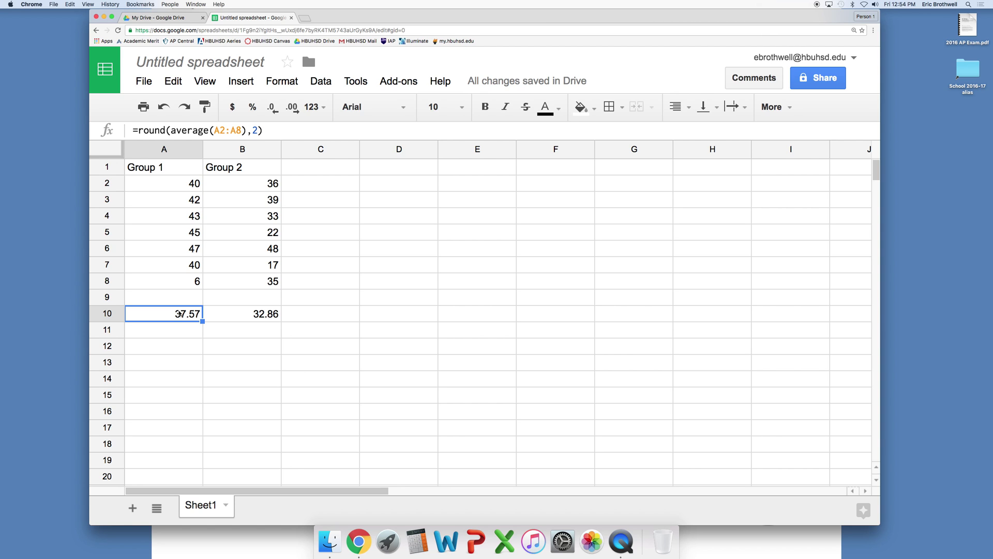
# Enter =stdev(a2:a8) in A11 for Group 1's standard deviation
pyautogui.press('Down')
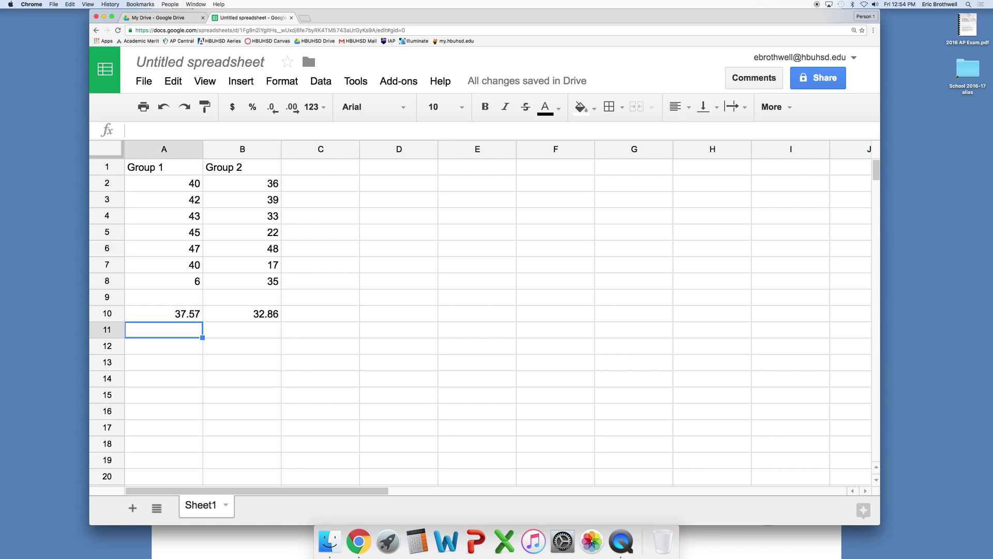
pyautogui.write('=')
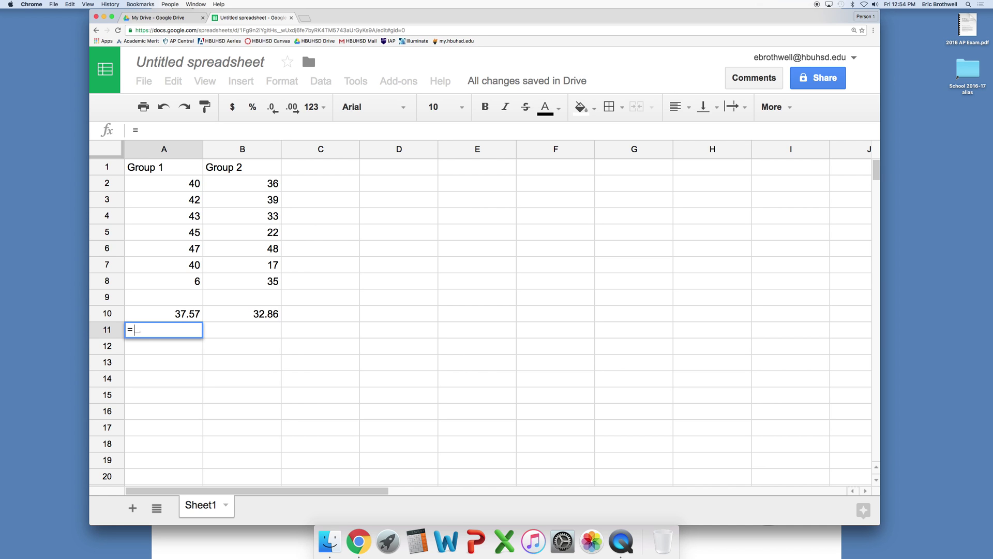
pyautogui.write('stdev')
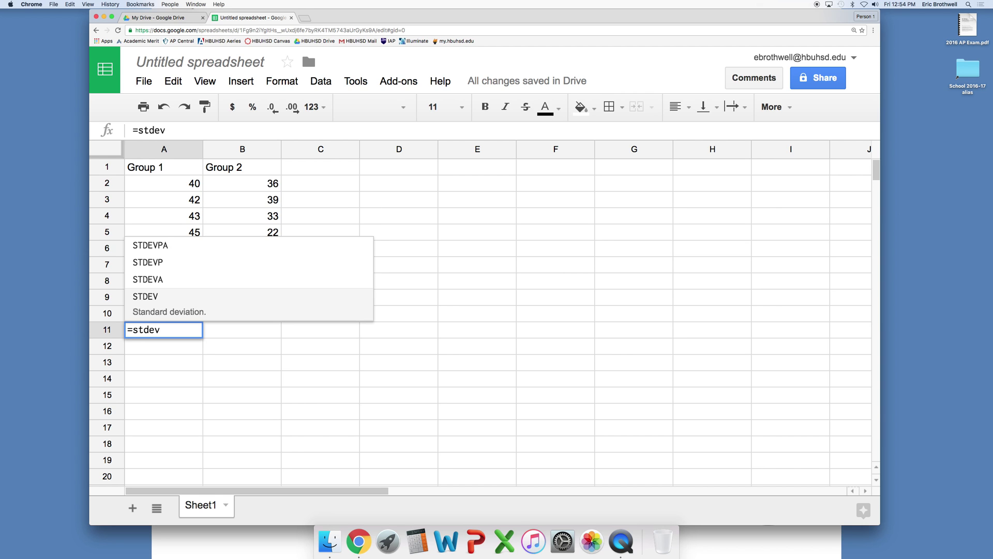
pyautogui.write('(')
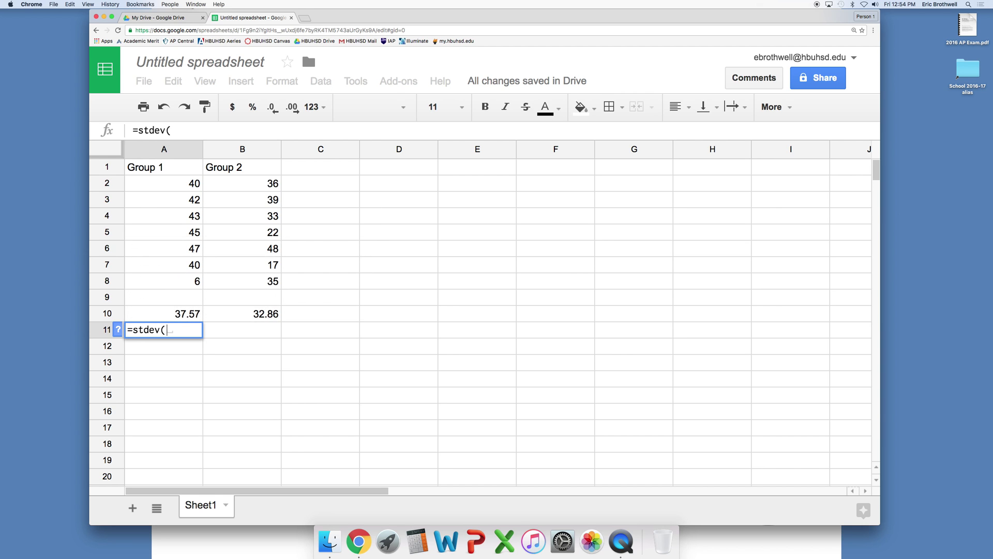
pyautogui.write('a2:a8)')
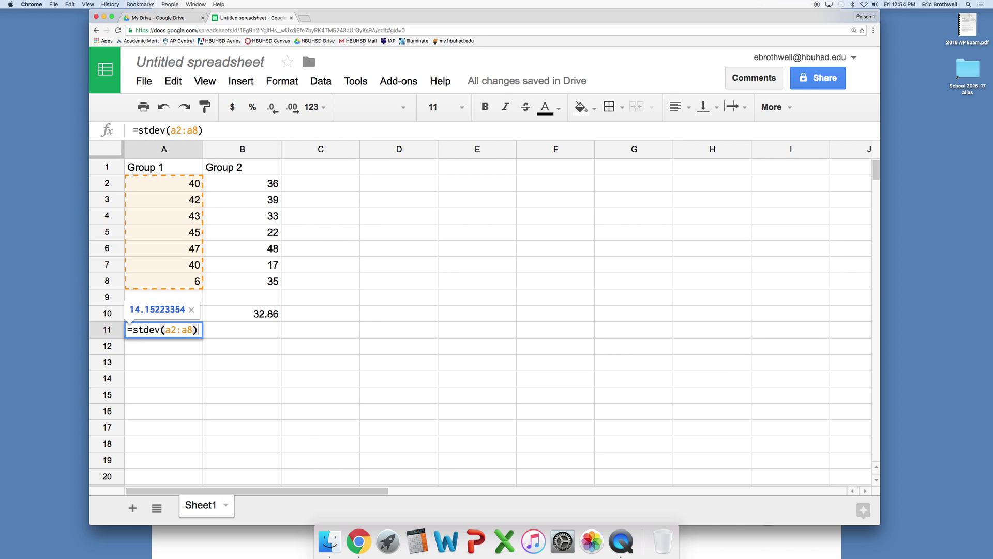
pyautogui.press('Return')
# Round A11's standard deviation to 2 decimals (14.15) and fill it into B11 (10.42)
pyautogui.press('Up')
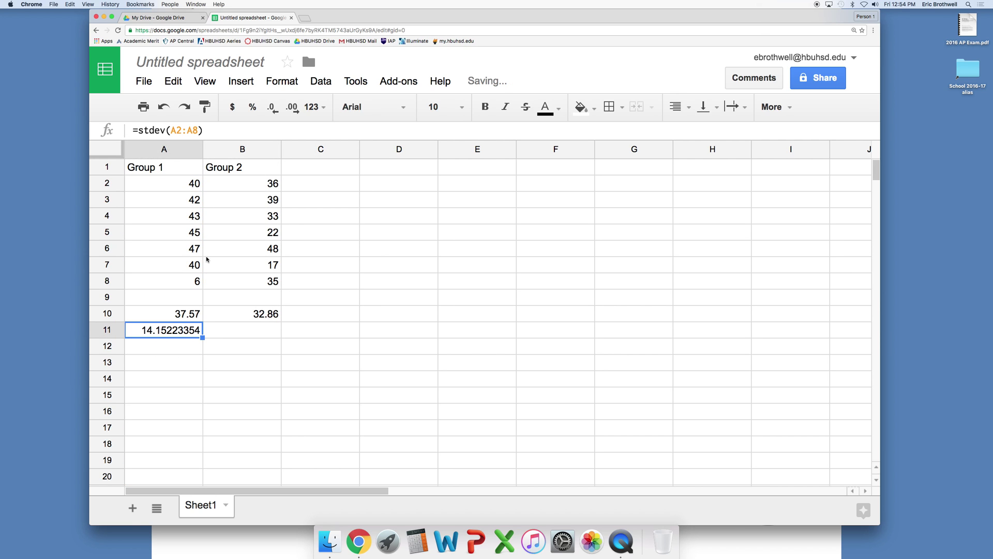
pyautogui.click(140, 134)
pyautogui.write('round(')
pyautogui.click(241, 131)
pyautogui.write(',2)')
pyautogui.press('Return')
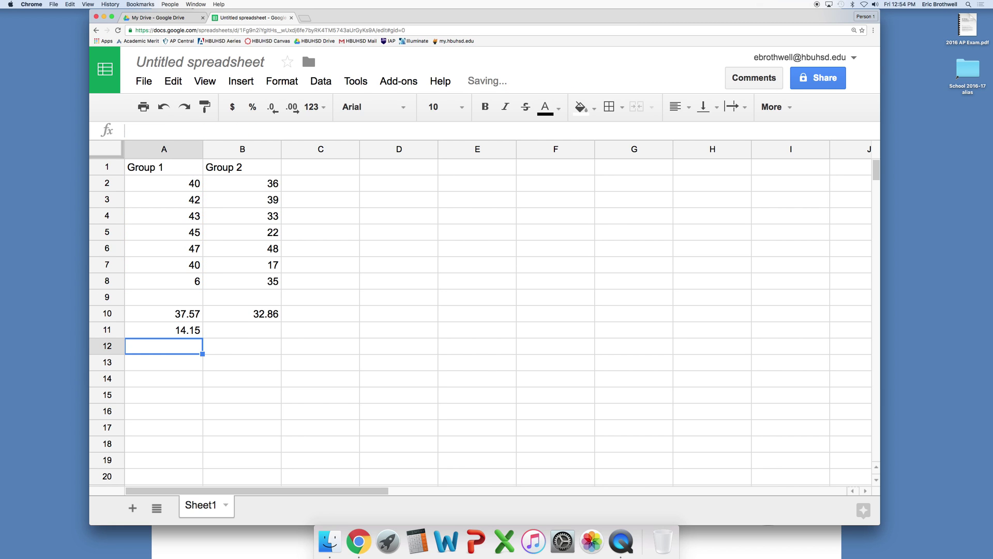
pyautogui.click(180, 334)
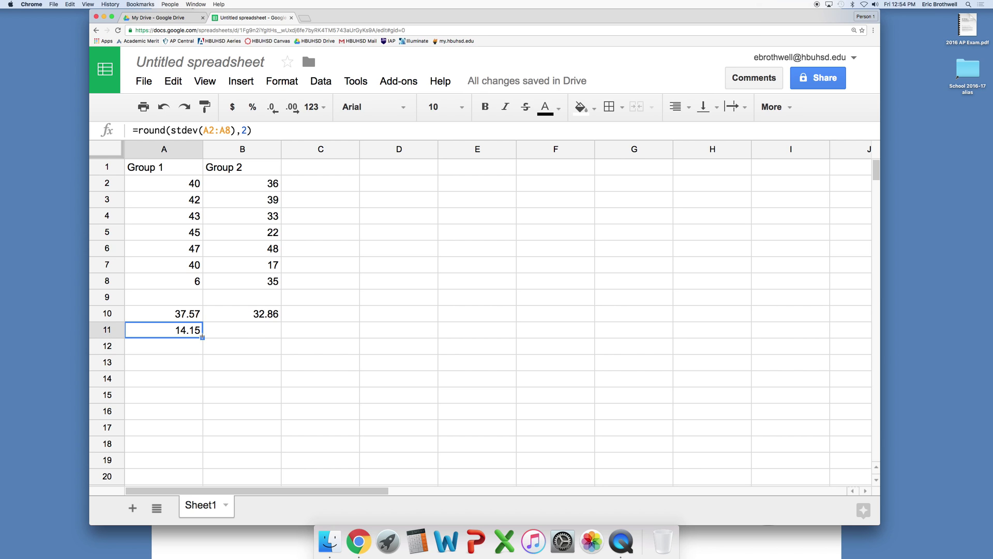
pyautogui.moveTo(202, 337); pyautogui.dragTo(274, 335)
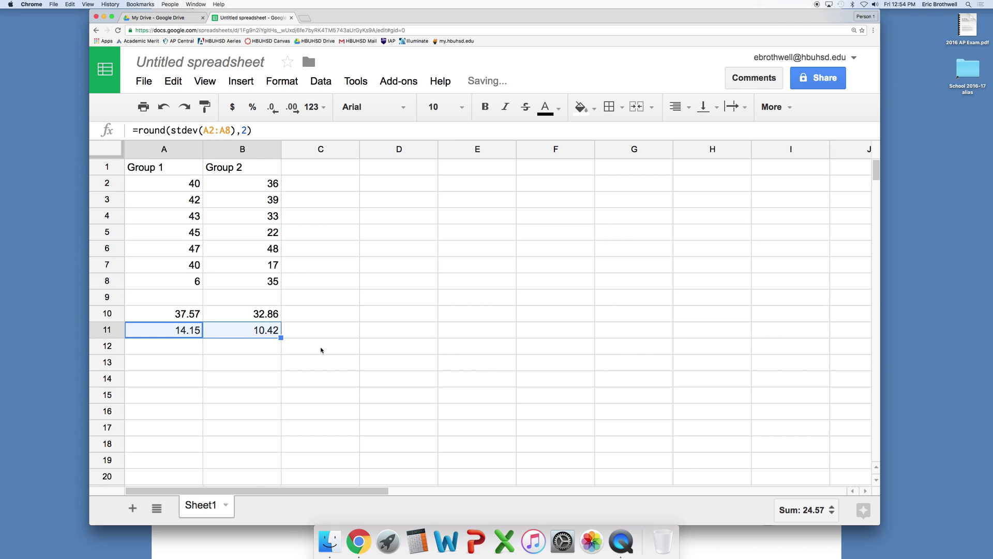
# Change A8 from 6 to 36, updating Group 1's mean to 41.86 and deviation to 3.63
pyautogui.click(177, 282)
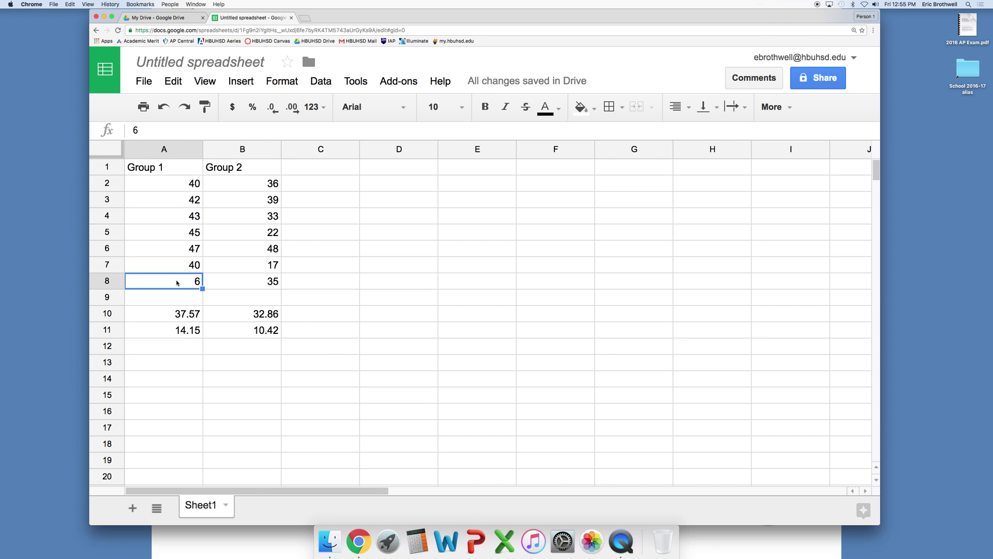
pyautogui.write('36')
pyautogui.press('Return')
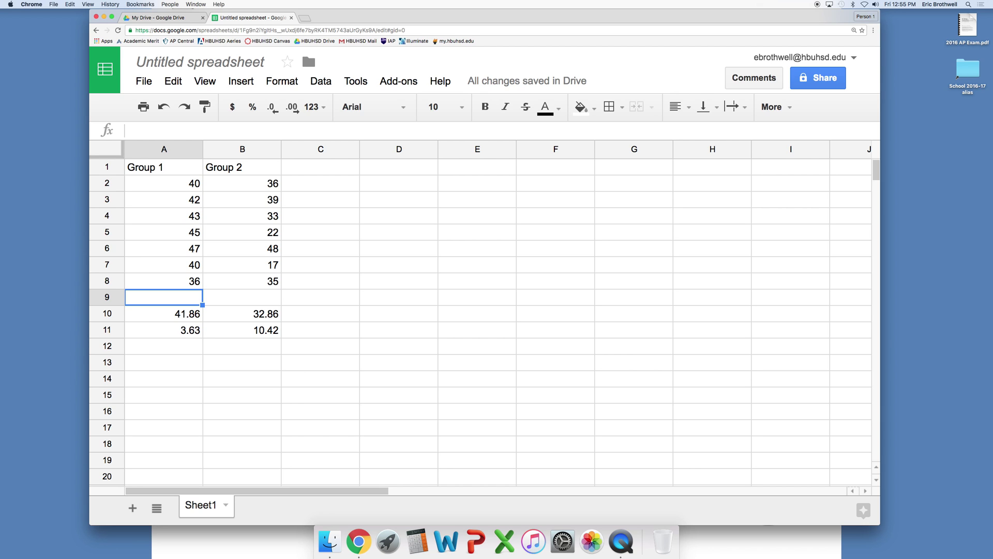
pyautogui.click(175, 320)
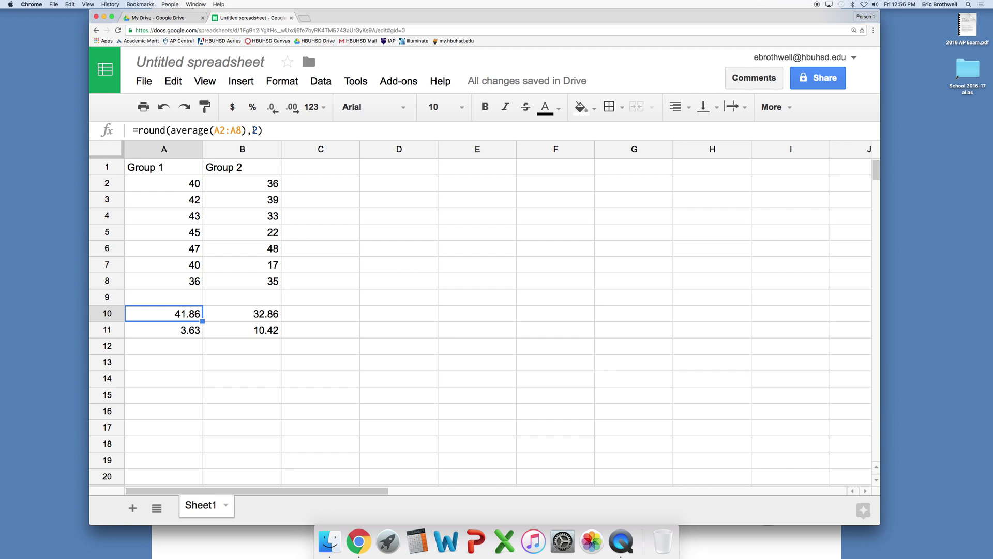
# Label C10 'average' and C11 'st dev'
pyautogui.press('Down')
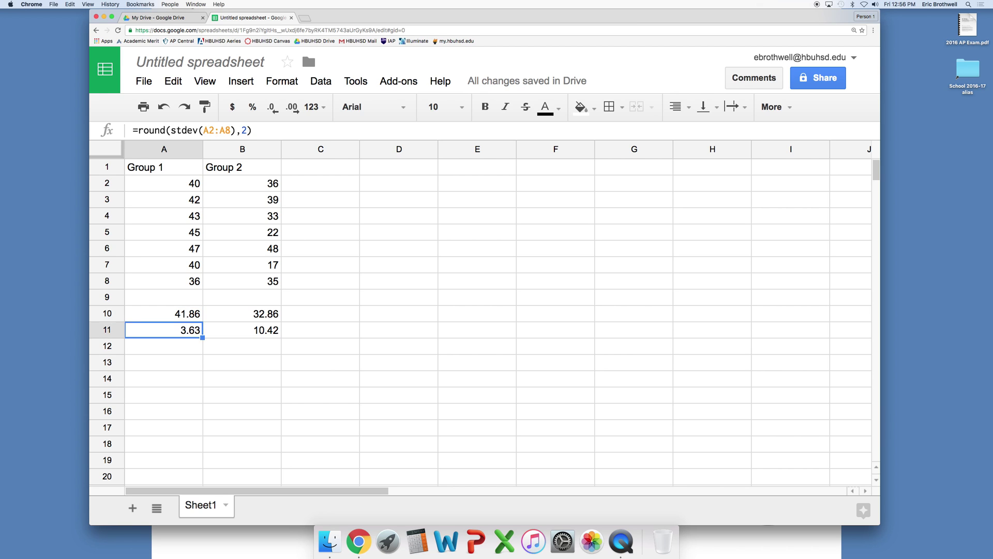
pyautogui.press('Down')
pyautogui.press('Up')
pyautogui.press('Up')
pyautogui.press('Right')
pyautogui.press('Right')
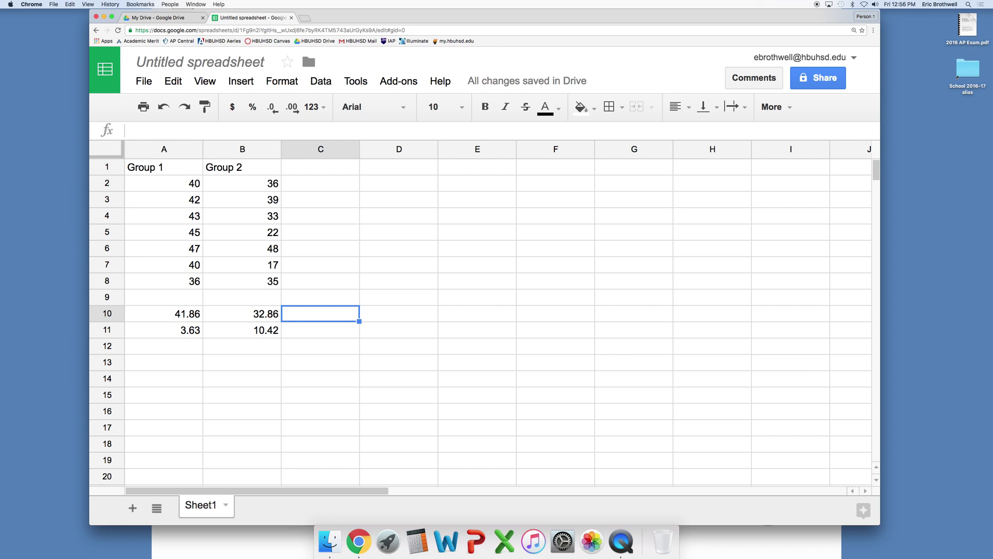
pyautogui.write('average')
pyautogui.press('Return')
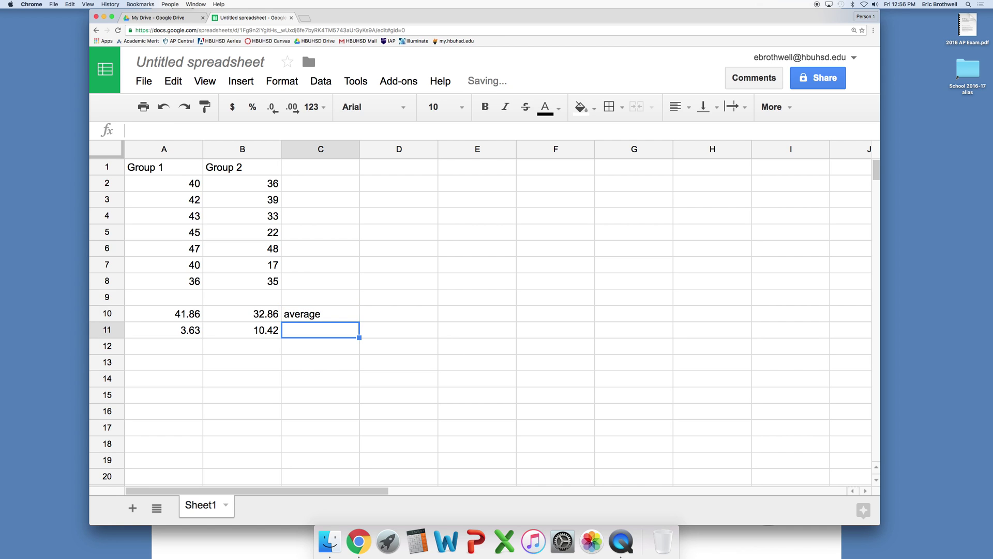
pyautogui.write('mean')
pyautogui.press('BackSpace')
pyautogui.press('BackSpace')
pyautogui.press('BackSpace')
pyautogui.press('BackSpace')
pyautogui.write('st dev')
pyautogui.press('Return')
# Replace C10's label with the text note '=average(first cell : last cell)'
pyautogui.press('Up')
pyautogui.press('Up')
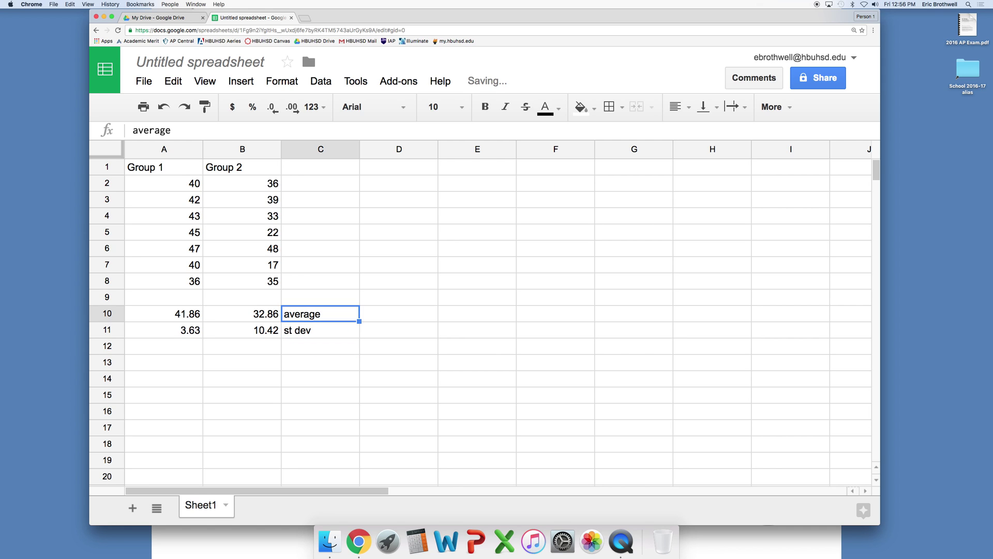
pyautogui.write("'=s")
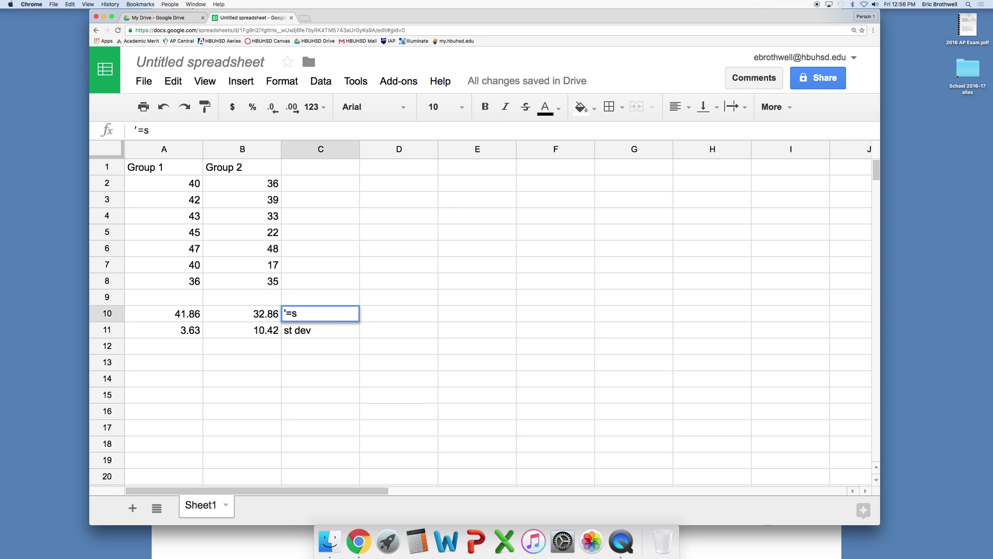
pyautogui.press('BackSpace')
pyautogui.write('average(first cell')
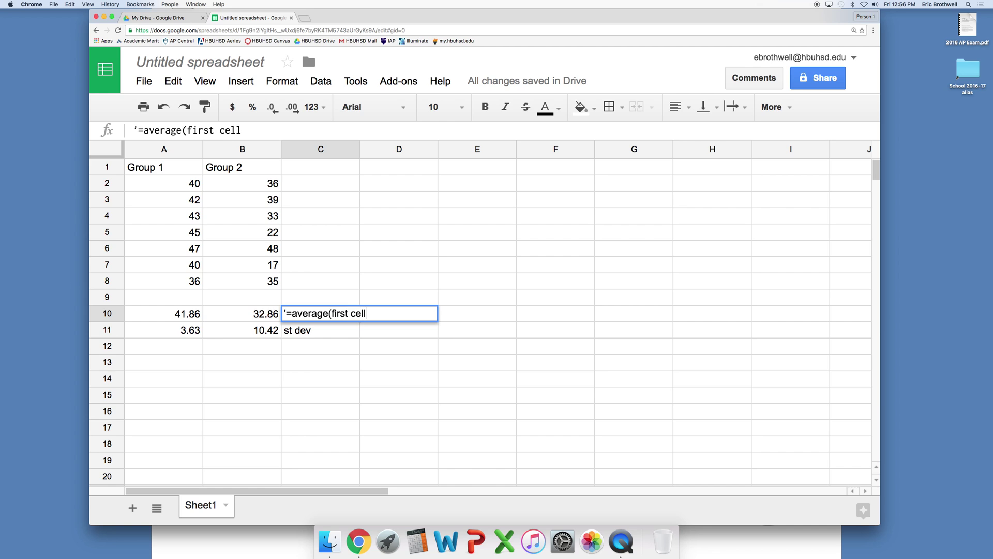
pyautogui.write(' : last cell)')
pyautogui.press('Return')
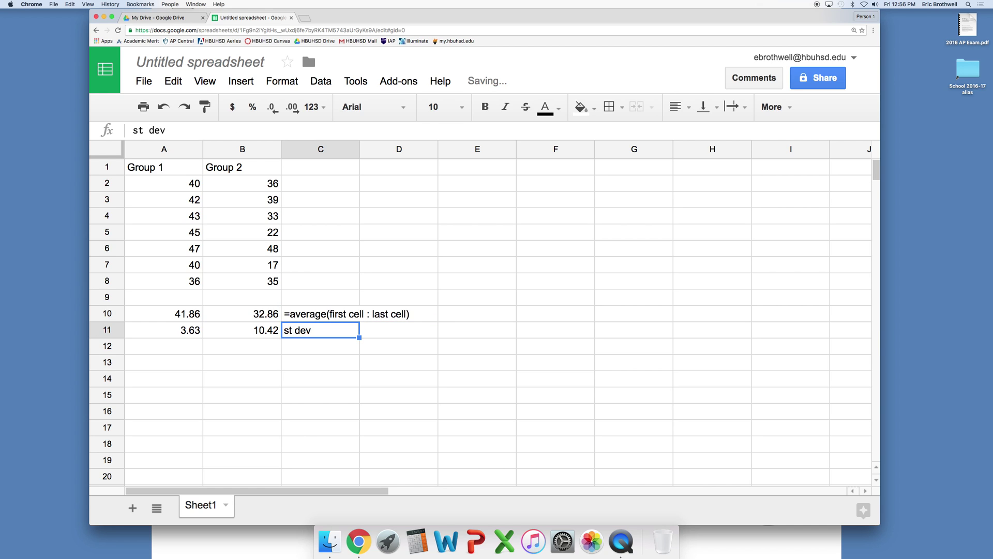
# Replace C11's label with the text note '=stdev(first cell : last cell)'
pyautogui.press('Up')
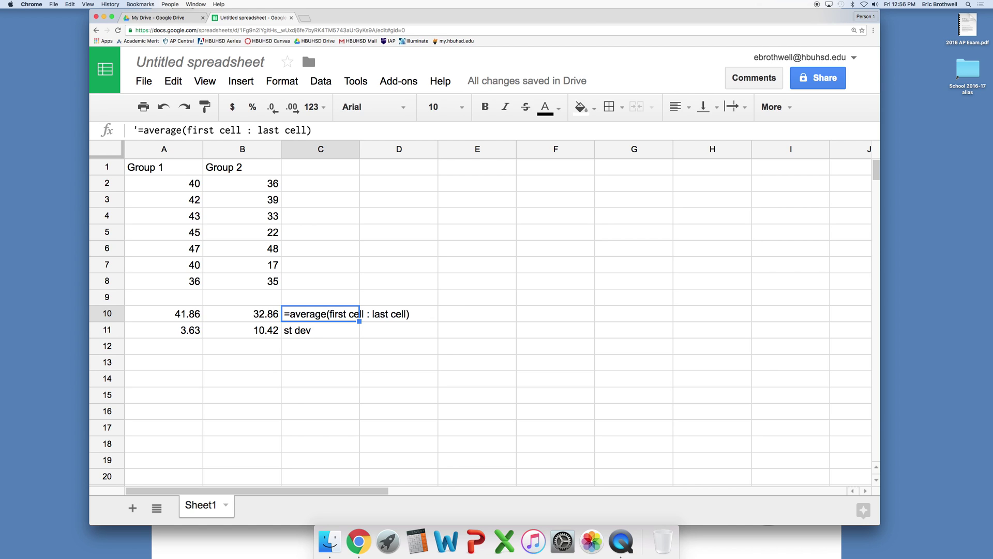
pyautogui.click(321, 330)
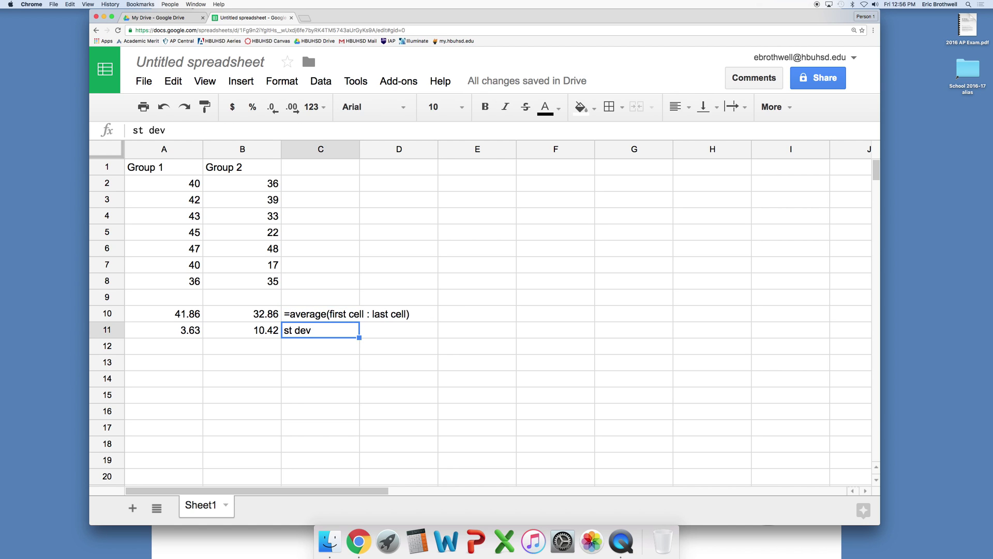
pyautogui.write("'=std")
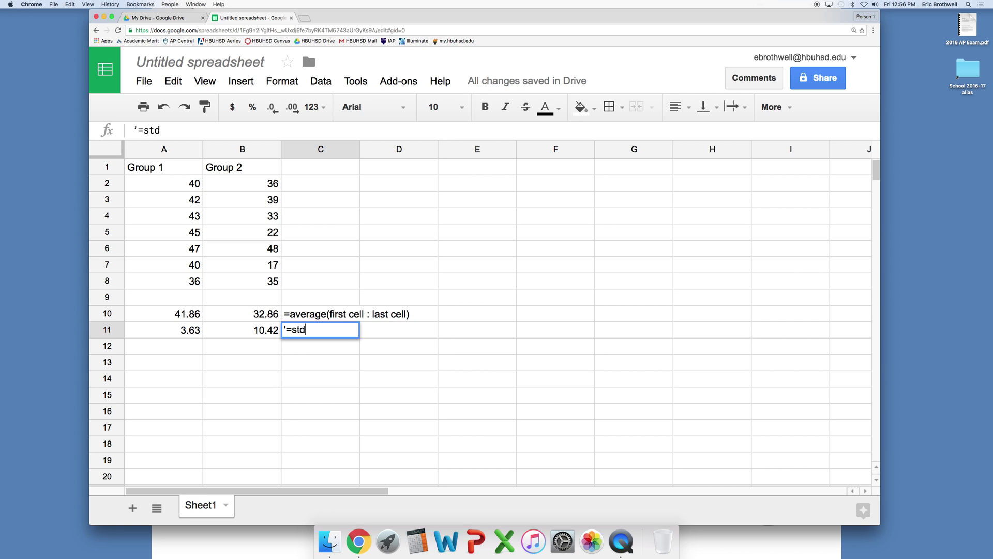
pyautogui.write('ev(first cel')
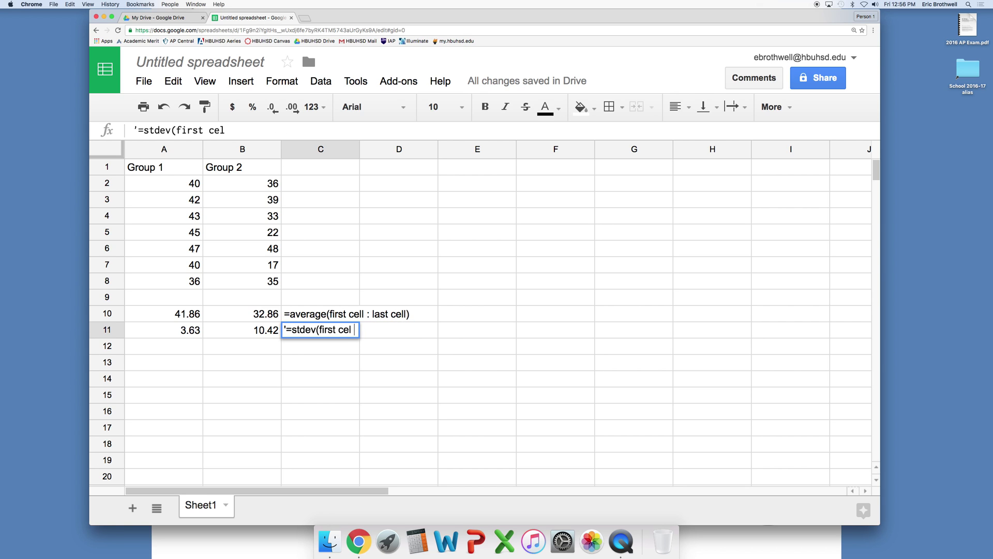
pyautogui.write('l : last cell)')
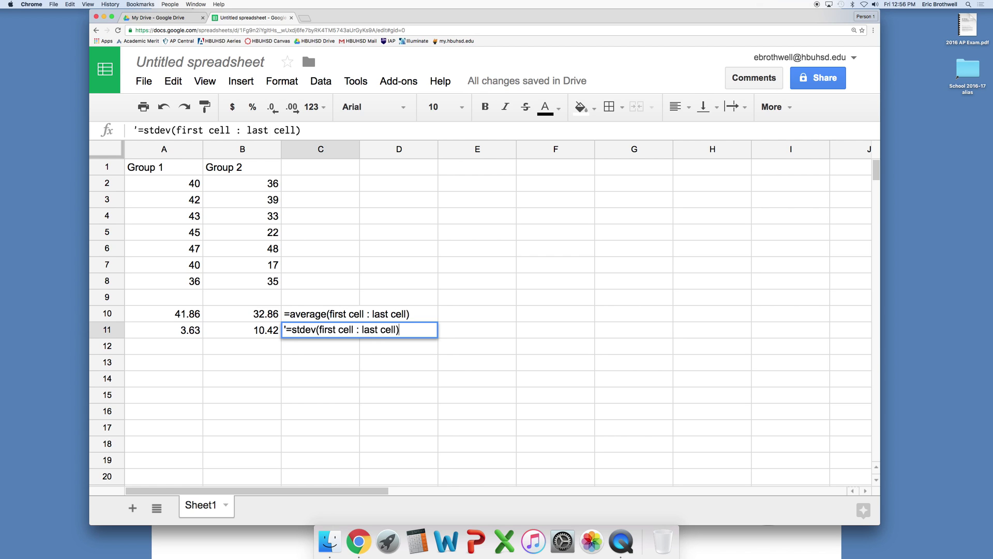
pyautogui.press('Return')
pyautogui.click(242, 345)
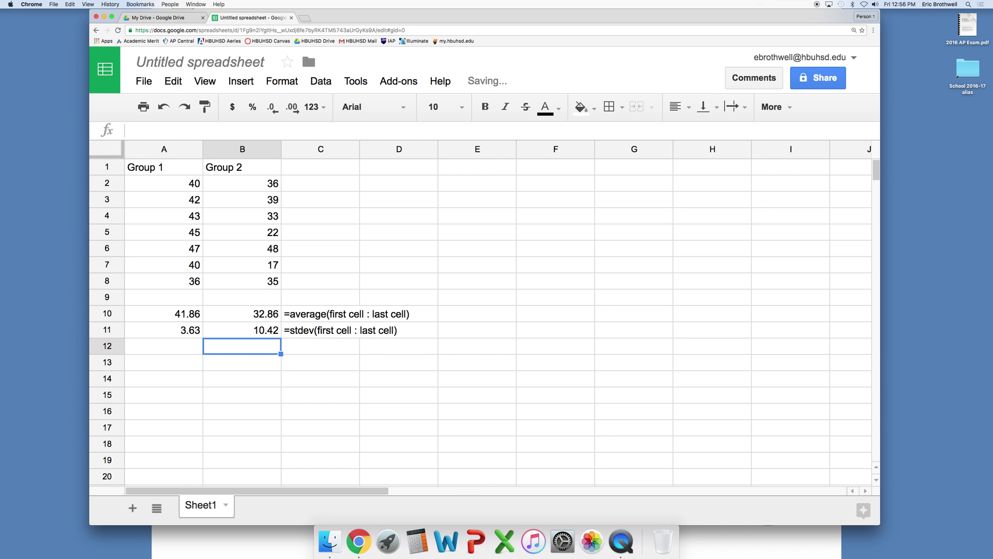
# Enter =A11/count(a2:a8)^.5 in A12, giving Group 1's standard error 1.372011037
pyautogui.click(163, 345)
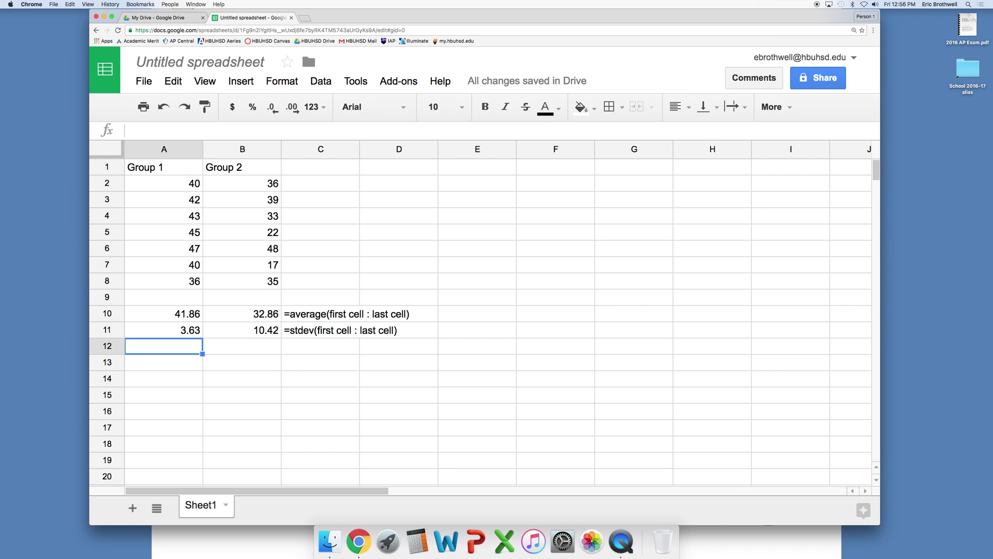
pyautogui.write('=')
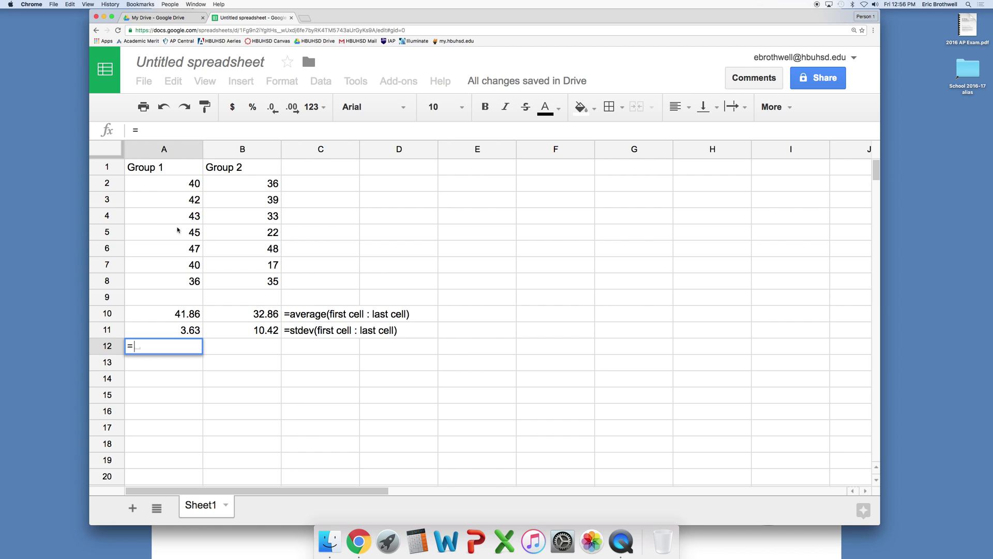
pyautogui.click(185, 331)
pyautogui.write('/')
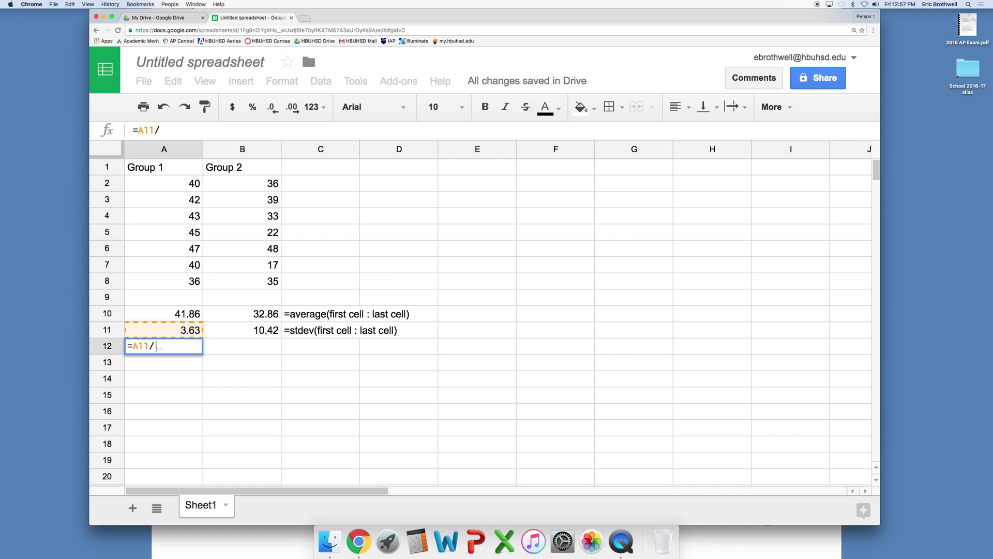
pyautogui.write('count(')
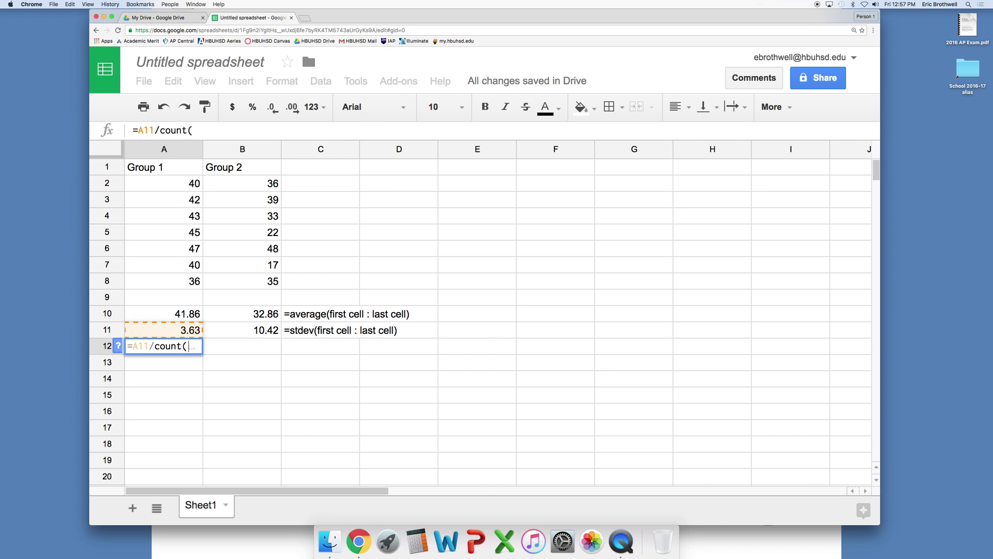
pyautogui.write('a2:a')
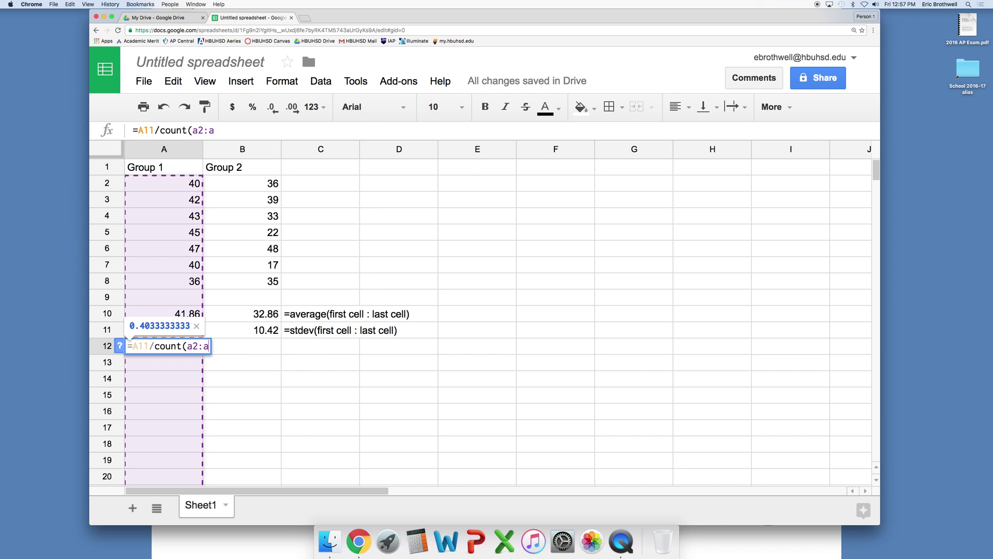
pyautogui.write('8)')
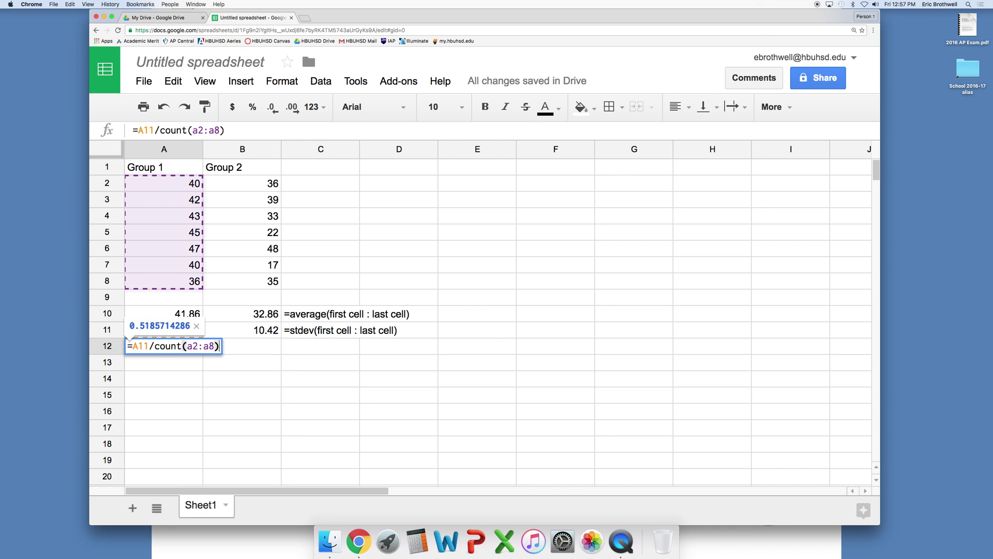
pyautogui.write('^')
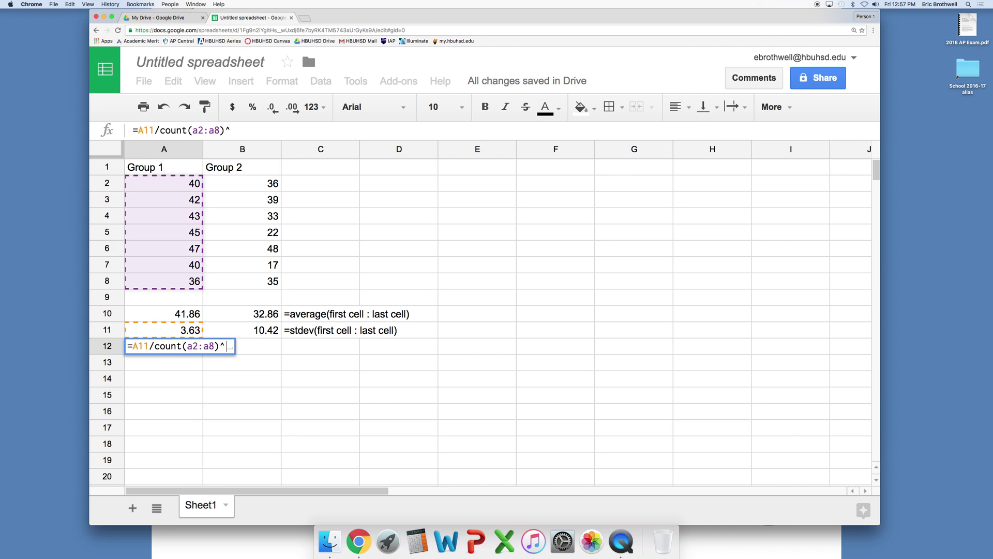
pyautogui.write('.5')
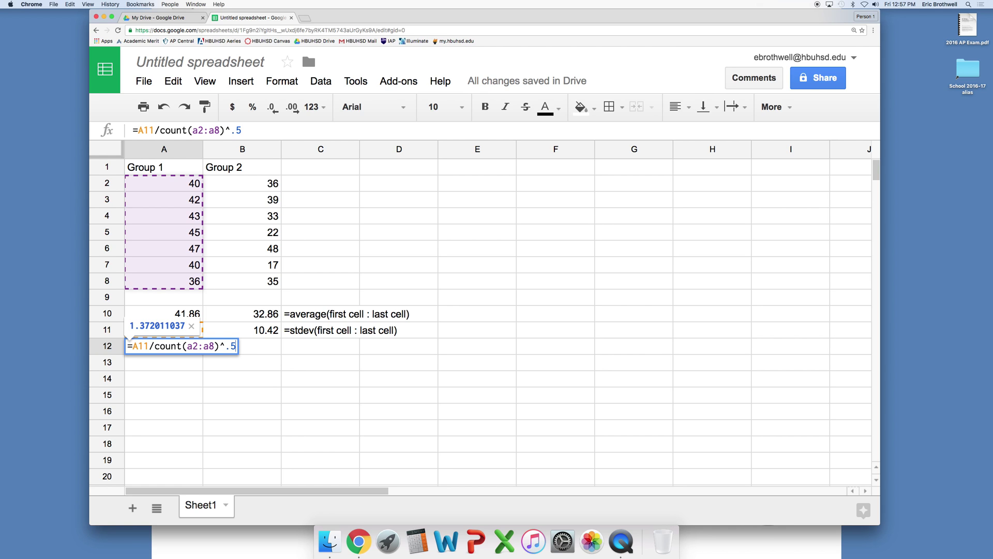
pyautogui.press('Return')
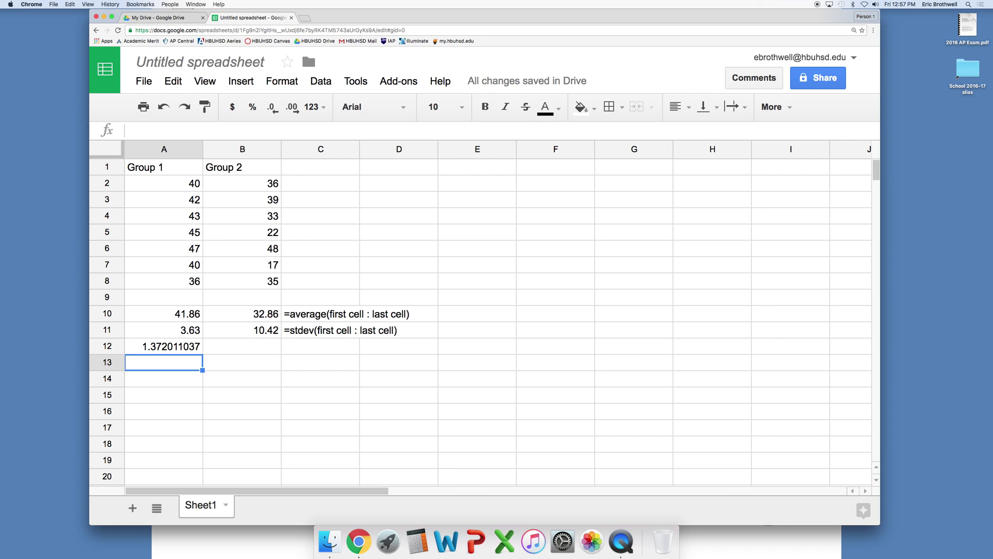
# Round A12's standard error formula to 2 decimals, showing 1.37
pyautogui.click(164, 346)
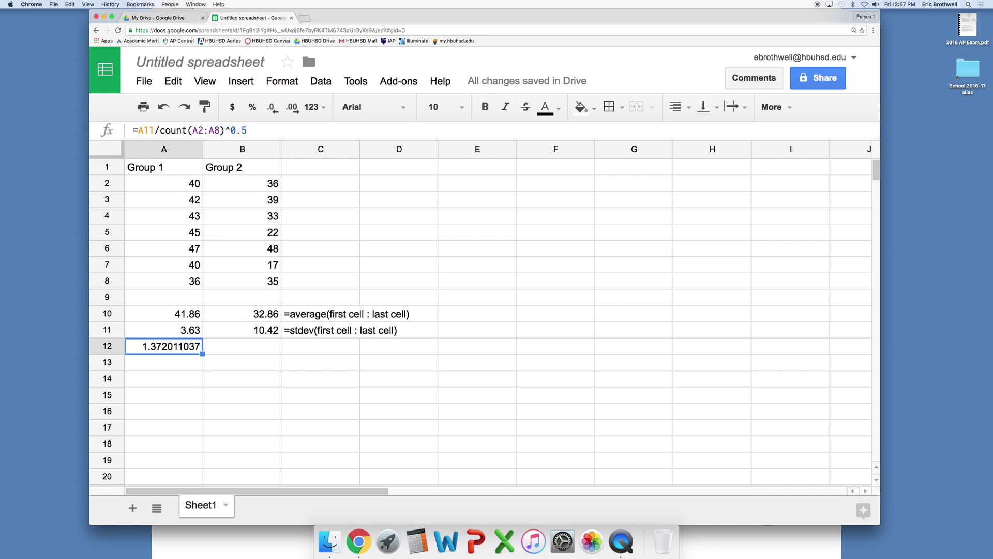
pyautogui.click(134, 129)
pyautogui.write('round(')
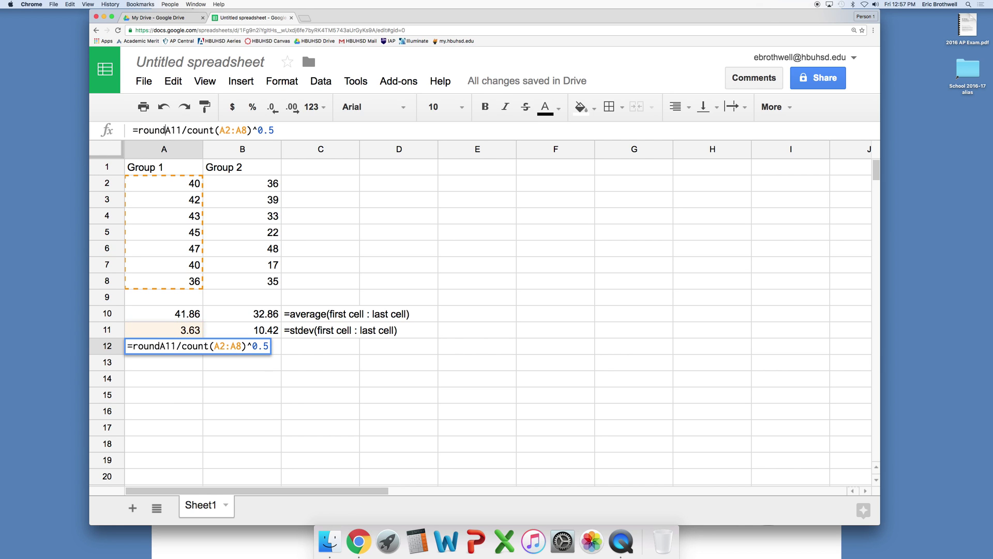
pyautogui.click(292, 131)
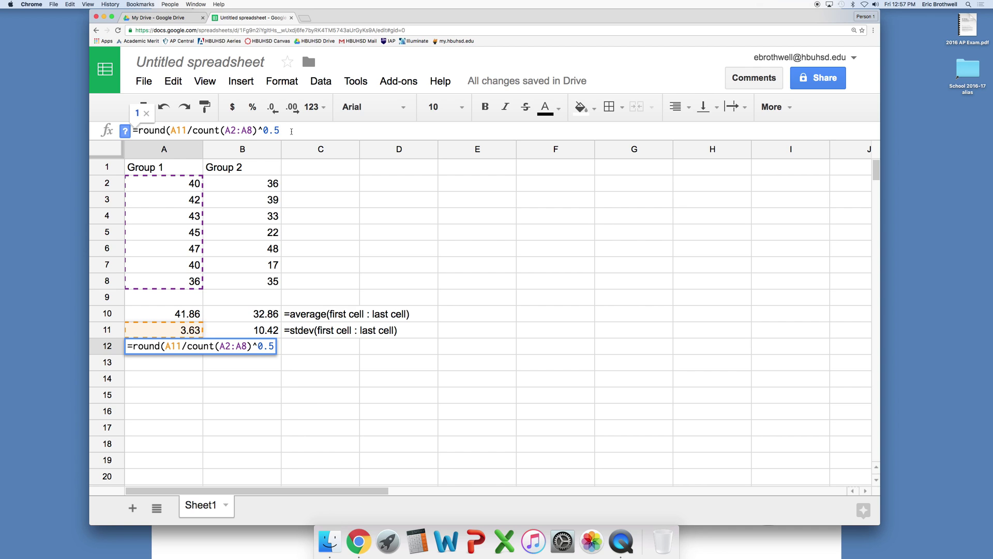
pyautogui.write(',2)')
pyautogui.press('Return')
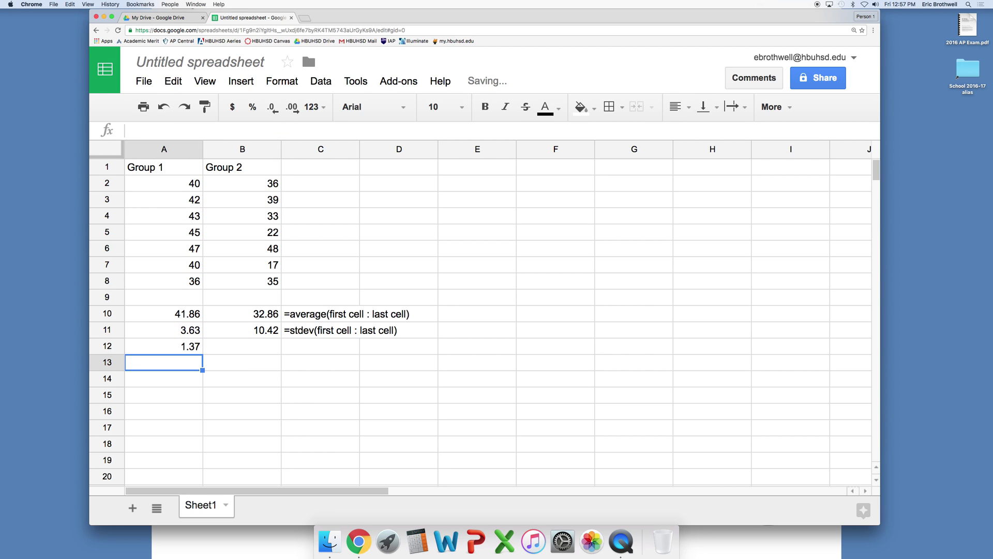
# Fill the rounded standard error formula into B12, giving Group 2's 3.94
pyautogui.press('Up')
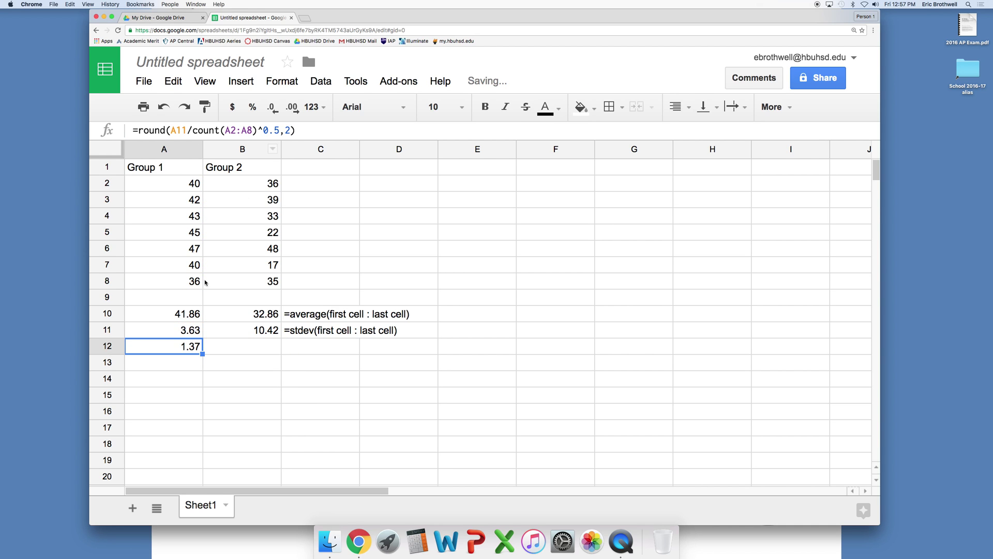
pyautogui.moveTo(203, 353); pyautogui.dragTo(274, 348)
pyautogui.click(290, 369)
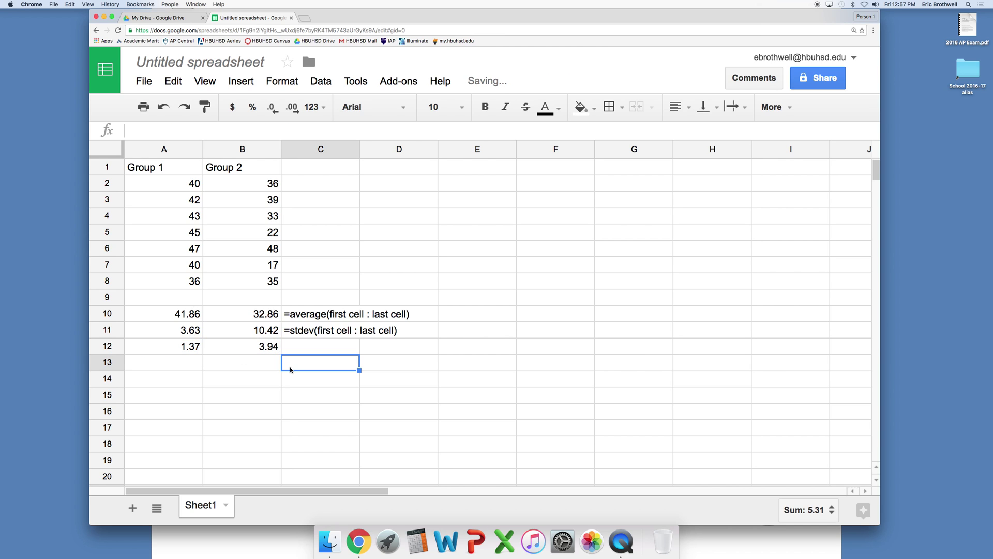